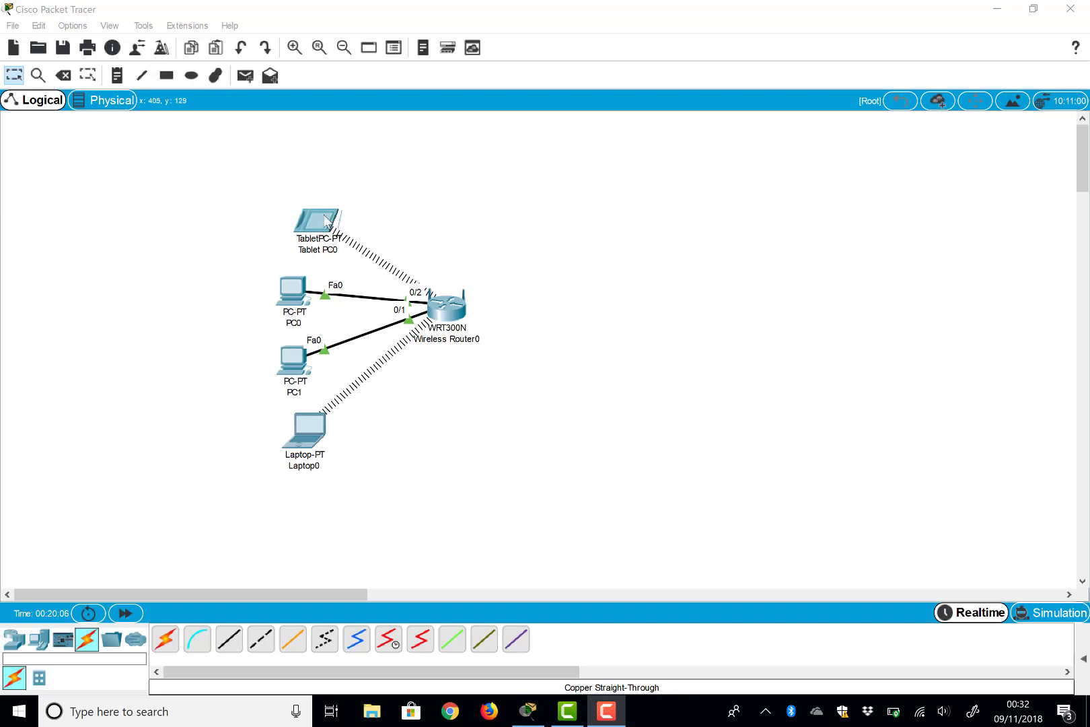
Step: Open PC0's Config settings for its FastEthernet0 interface
left_click(377, 194)
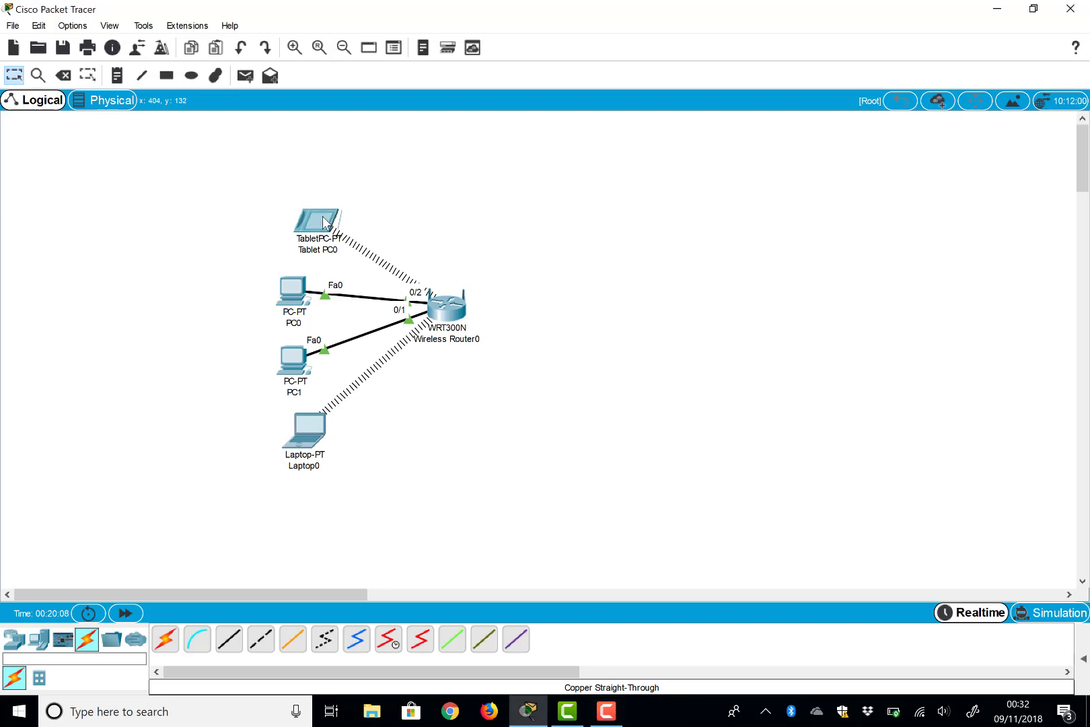
mouse_move(323, 222)
mouse_move(321, 428)
mouse_move(299, 298)
left_click(295, 297)
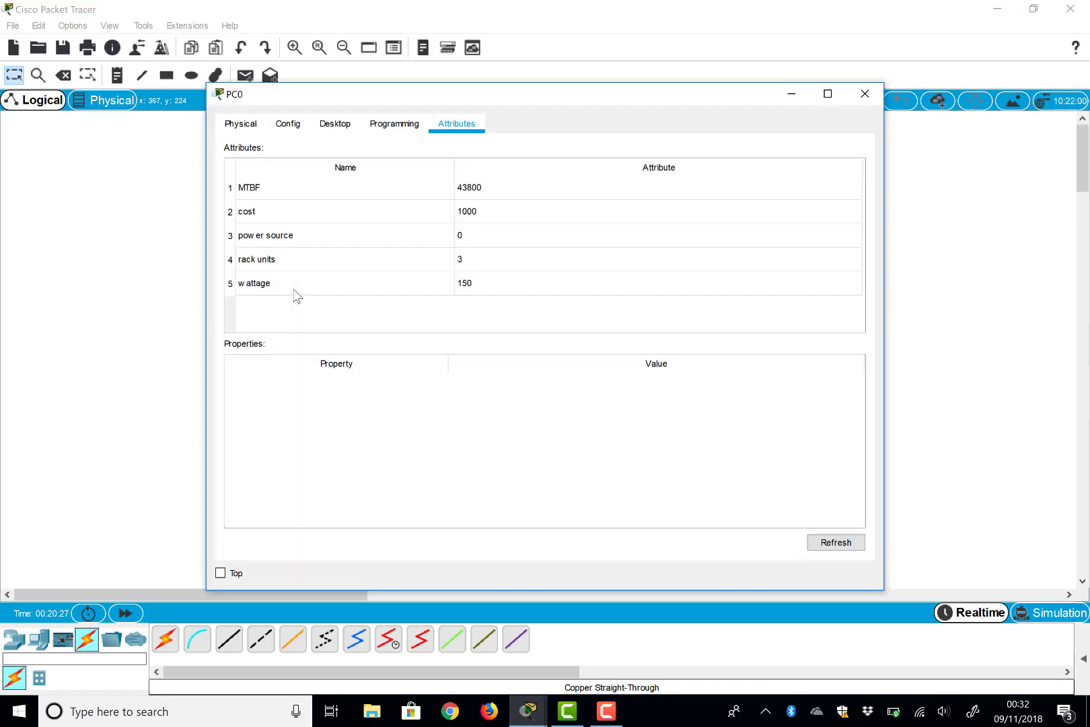
left_click(247, 125)
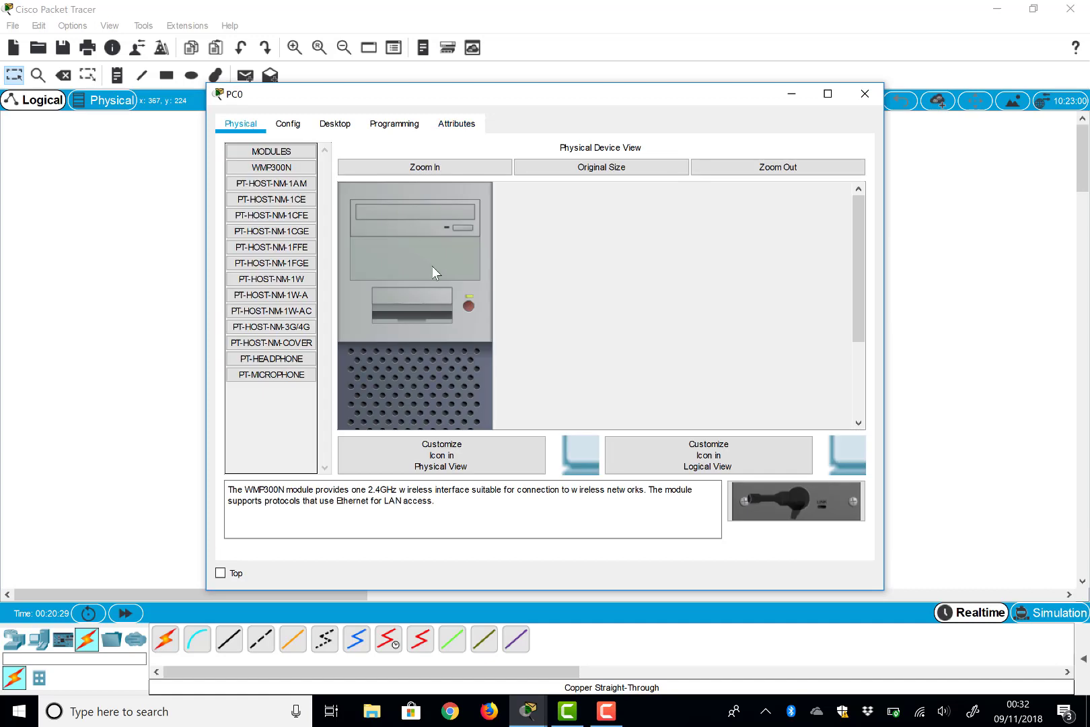
scroll(431, 269, "down", 5)
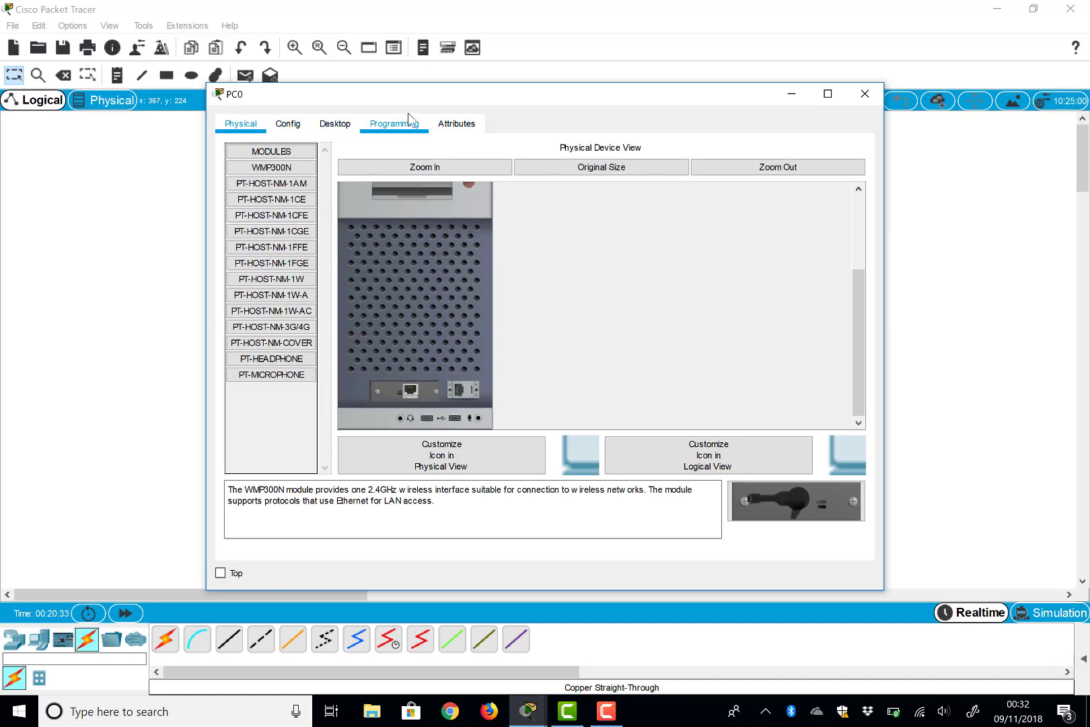
left_click(289, 125)
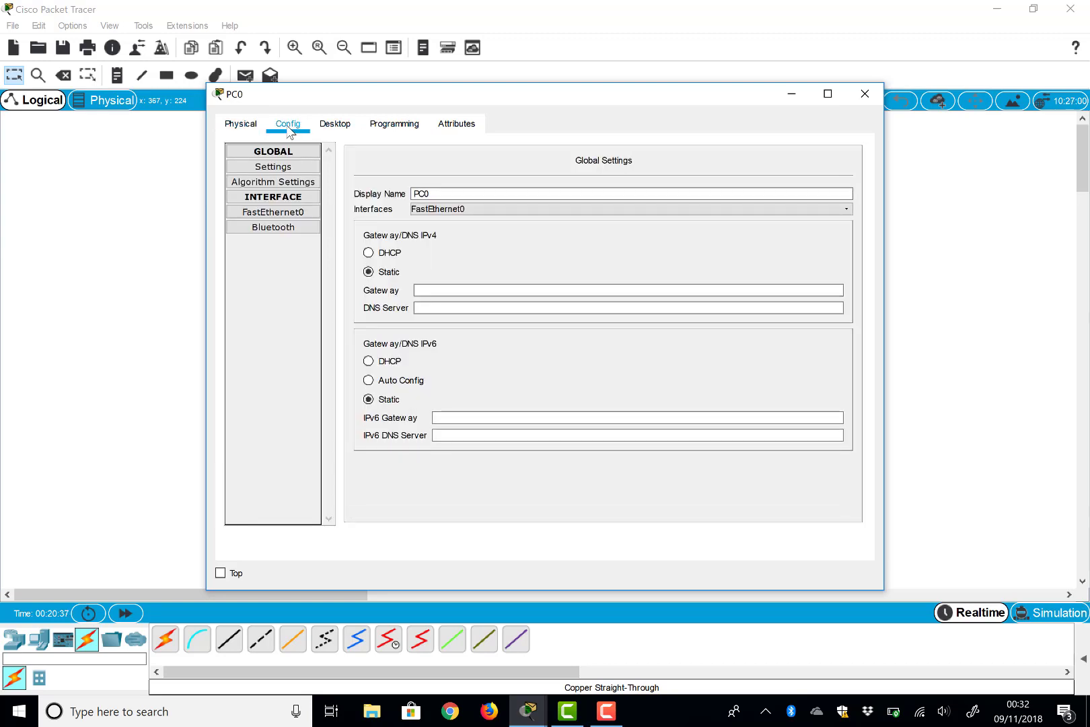
left_click(272, 172)
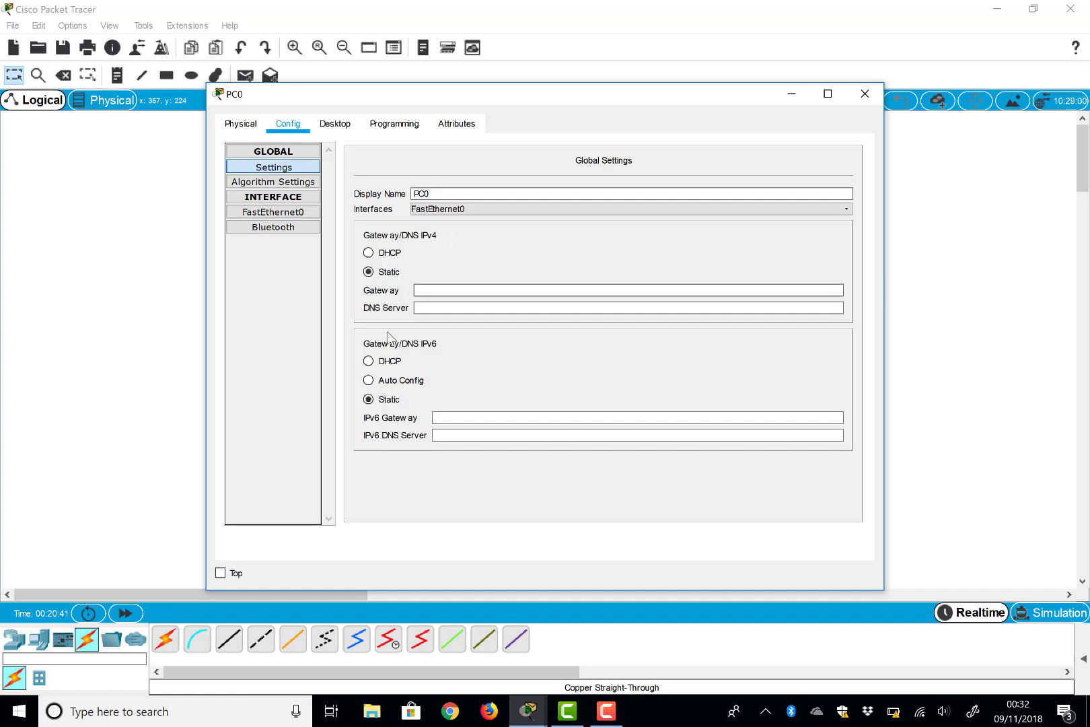
left_click(287, 212)
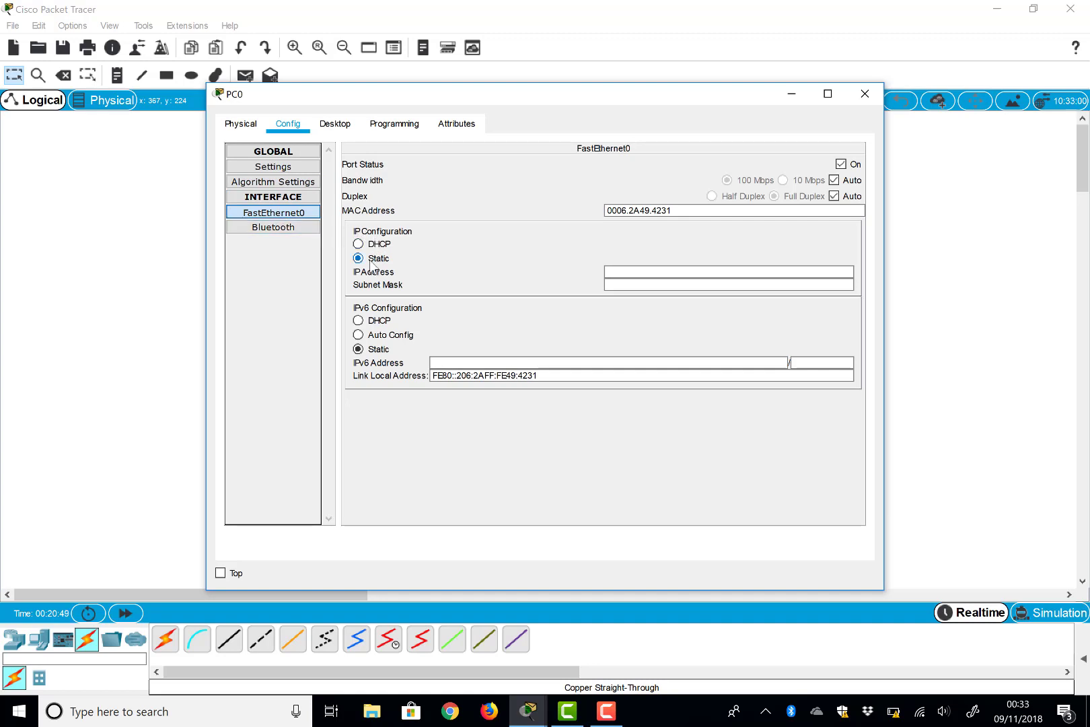
Step: Give PC0 static IP 192.168.0.200 with subnet mask 255.255.255.0 and close it
left_click(624, 274)
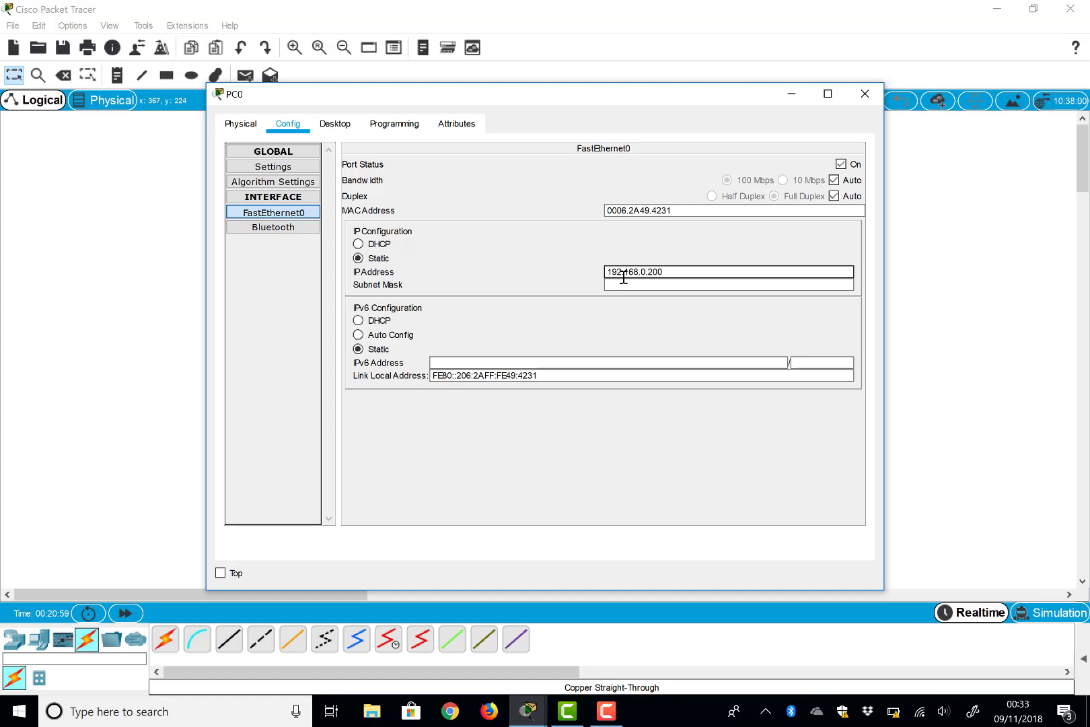
left_click(623, 285)
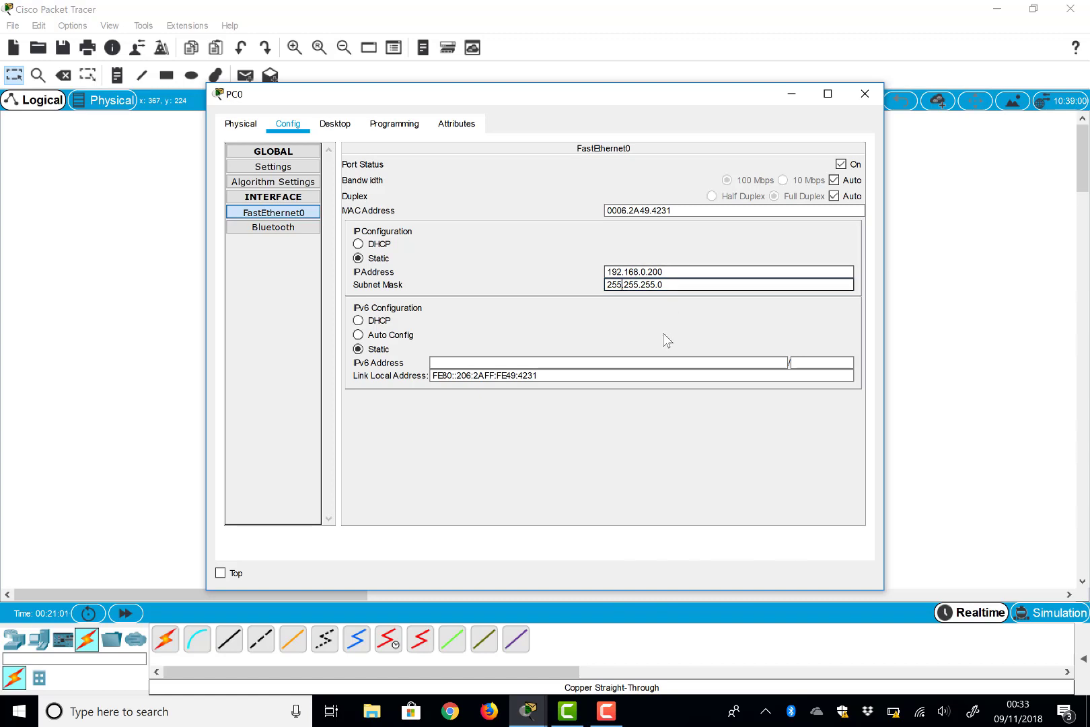
left_click(865, 95)
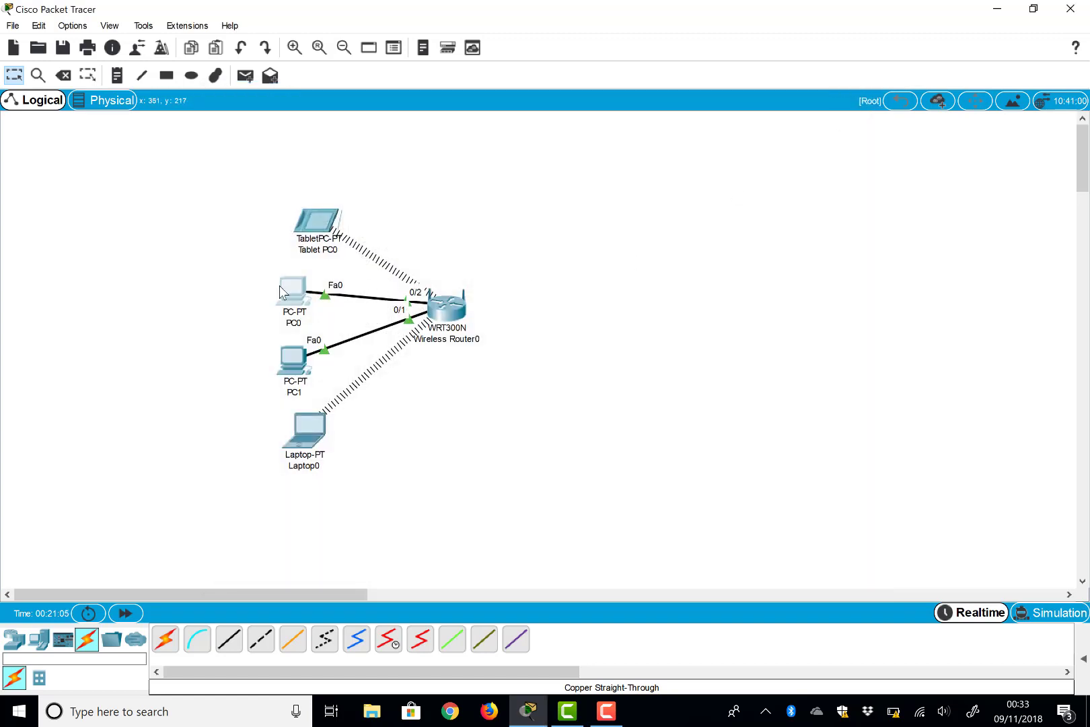
Step: Switch PC1's FastEthernet0 to DHCP, receiving 192.168.0.102, and close the window
mouse_move(280, 291)
mouse_move(280, 360)
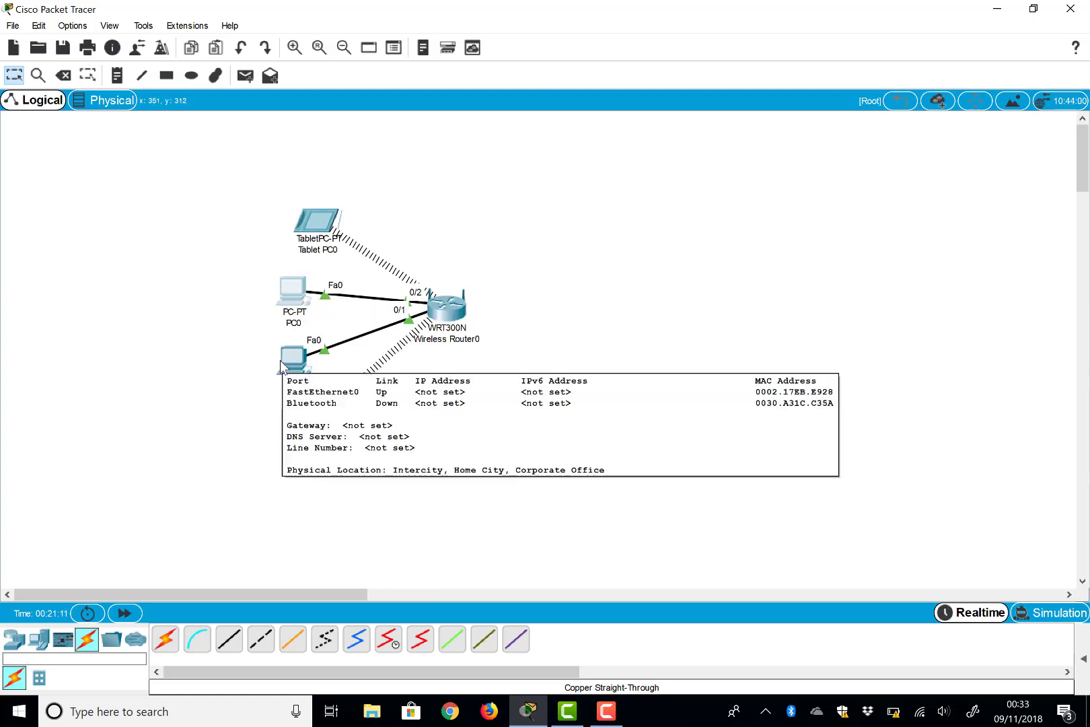
left_click(280, 361)
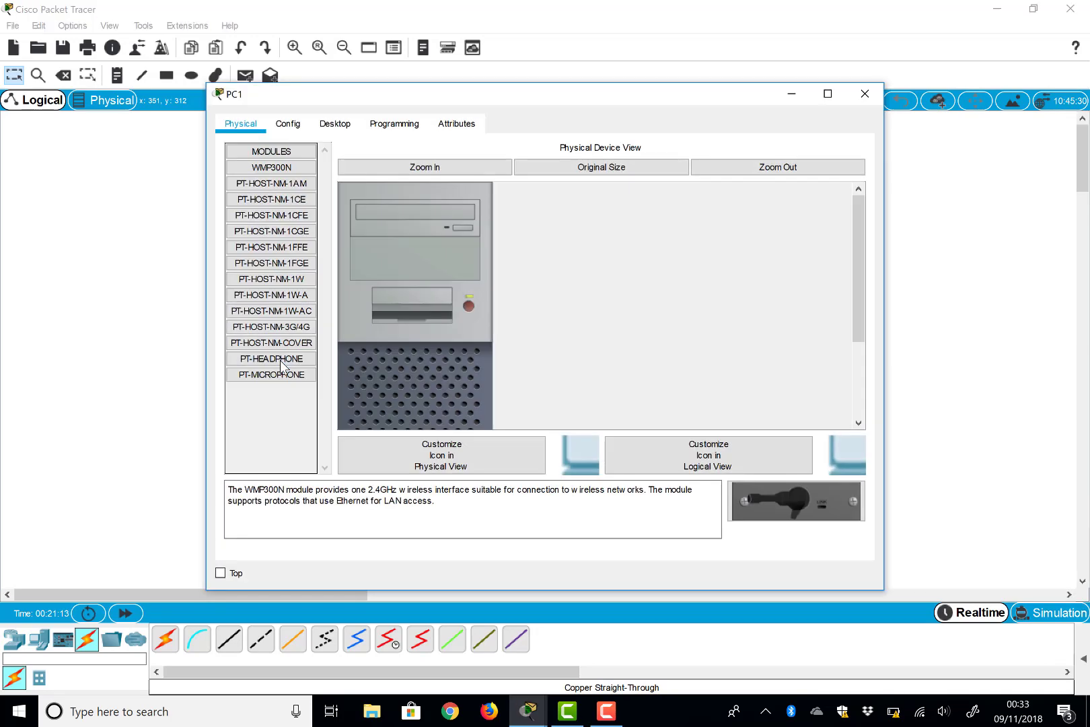
left_click(297, 128)
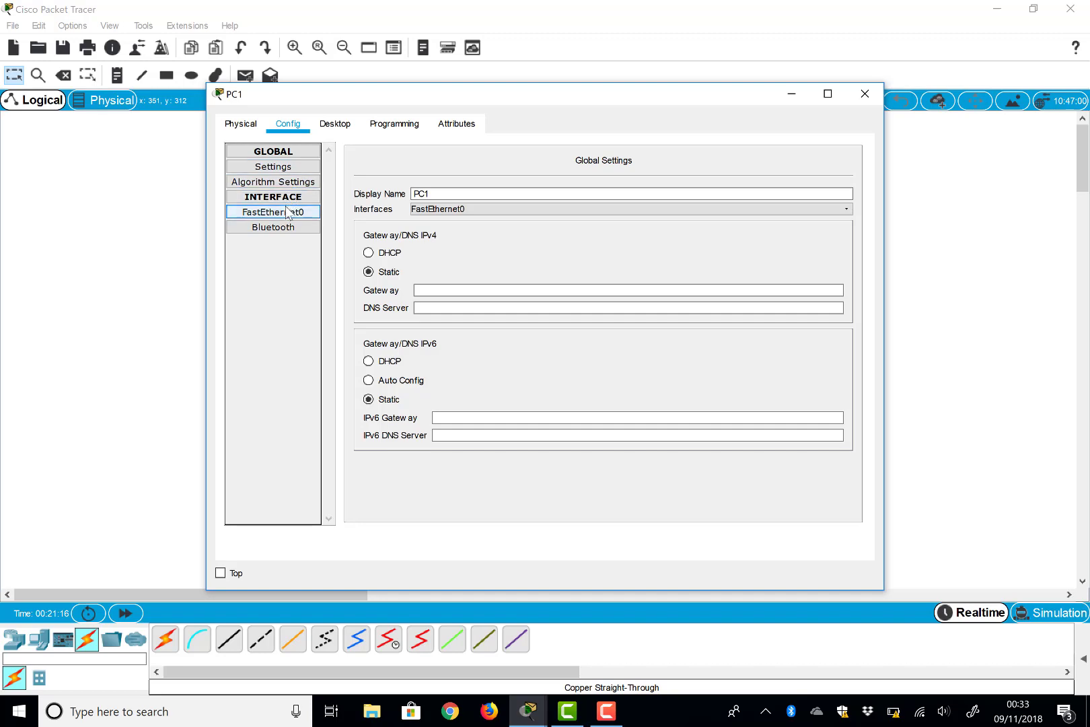
left_click(286, 212)
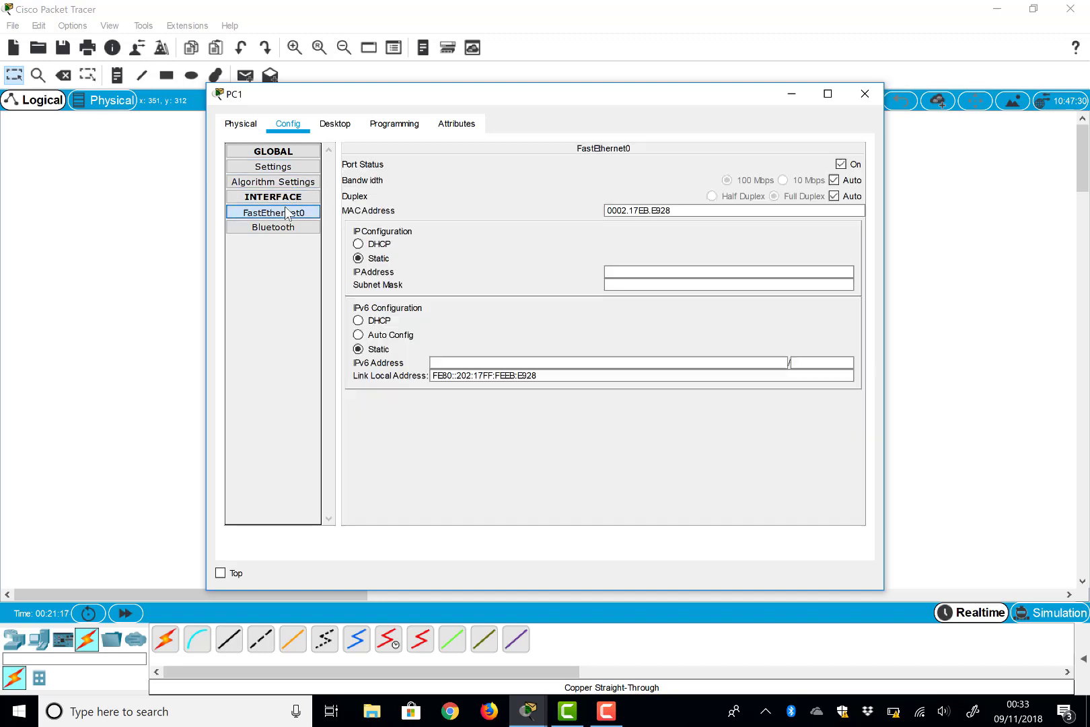
left_click(377, 245)
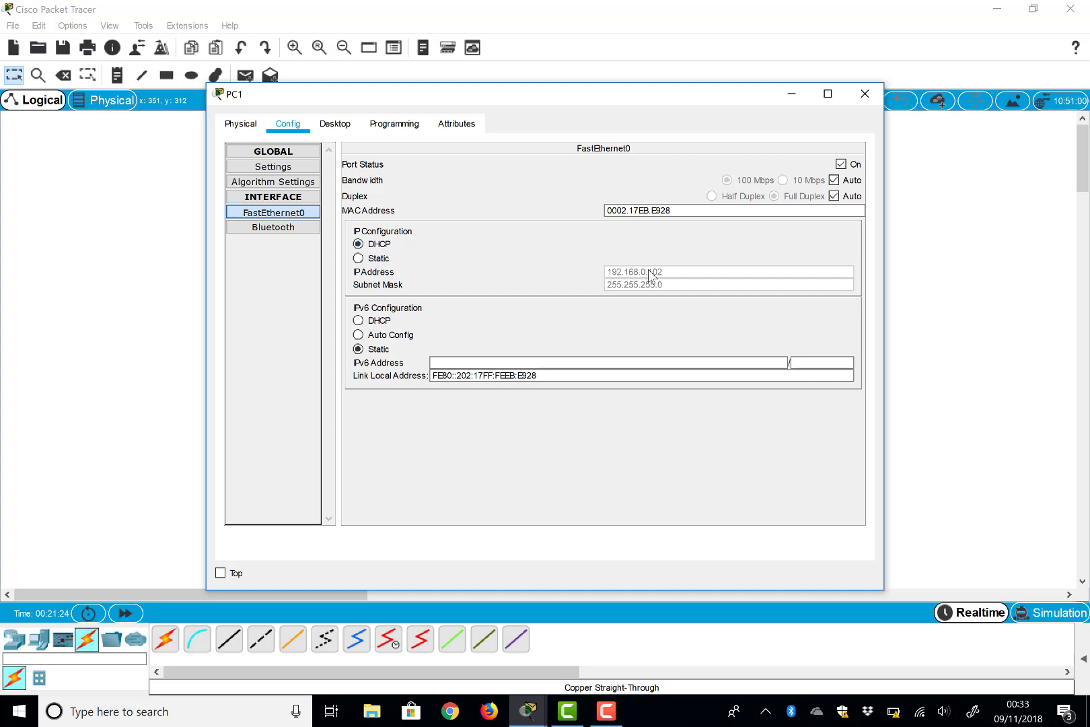
left_click(868, 93)
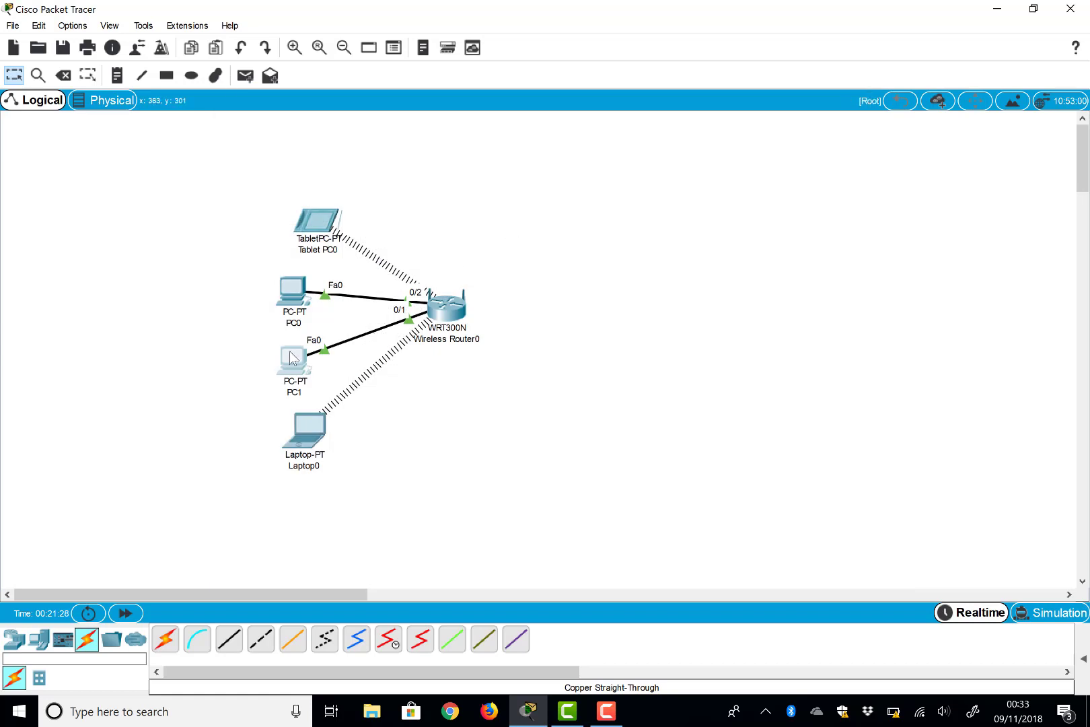
mouse_move(291, 353)
left_click(449, 318)
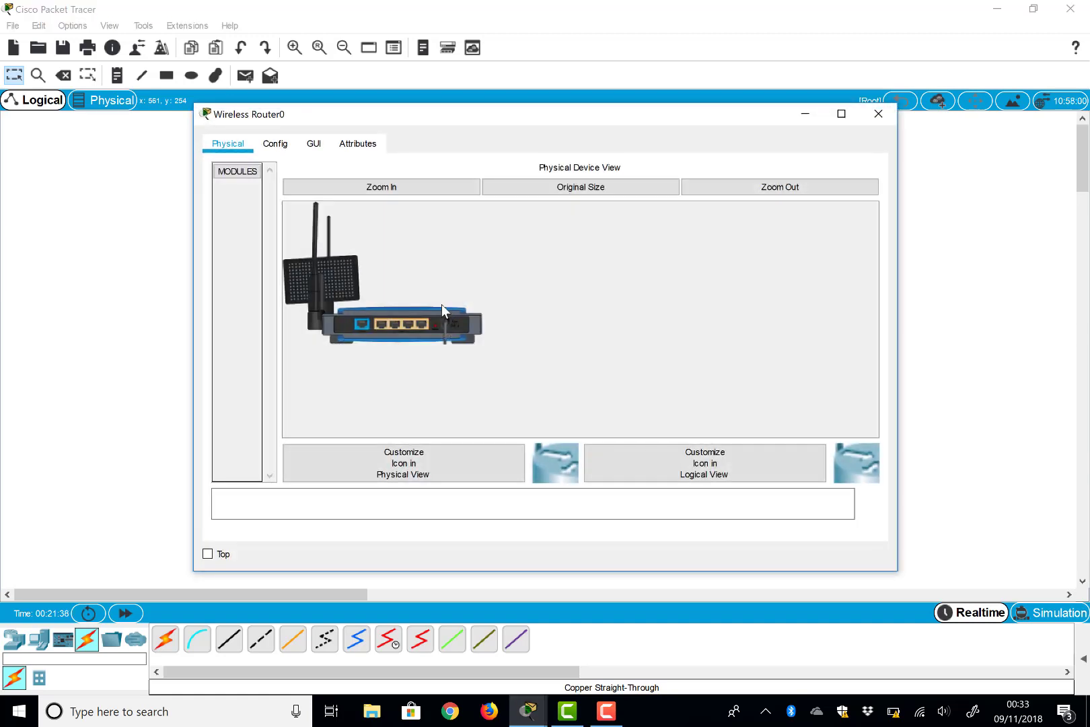
left_click(274, 144)
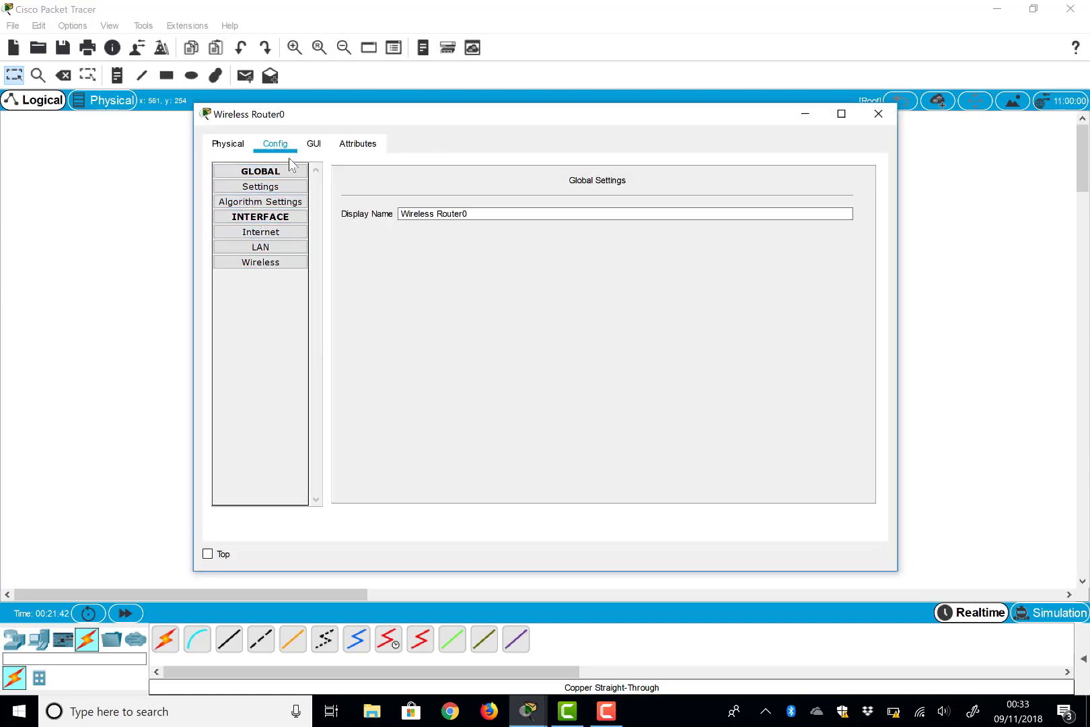
left_click(315, 145)
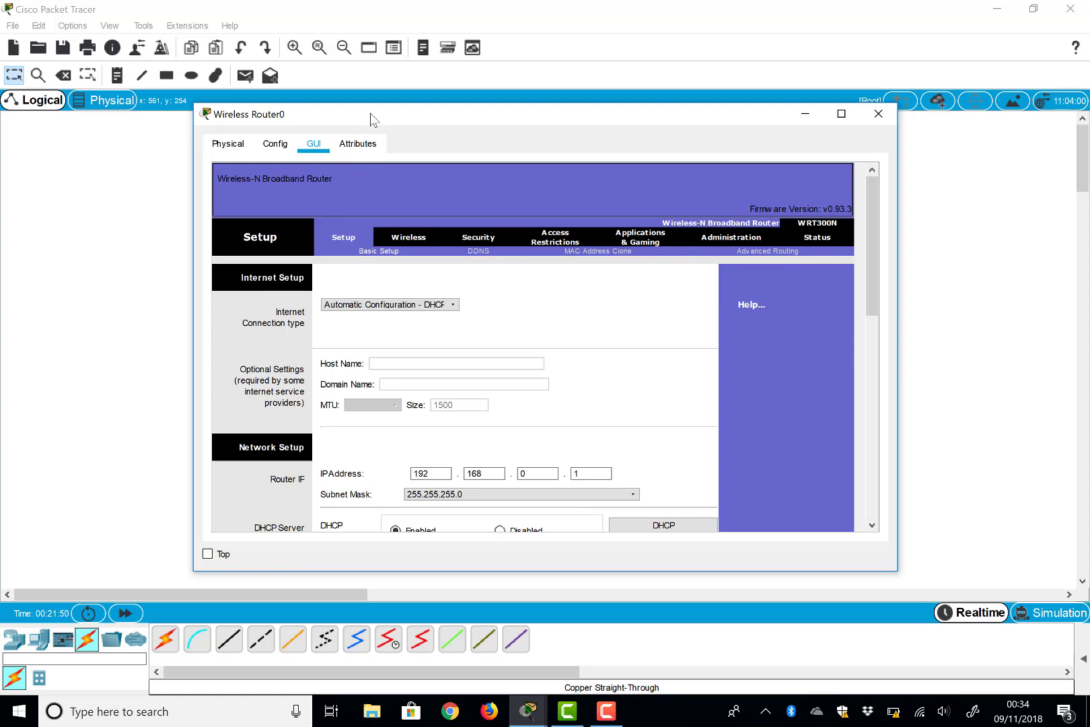
scroll(376, 381, "down", 1)
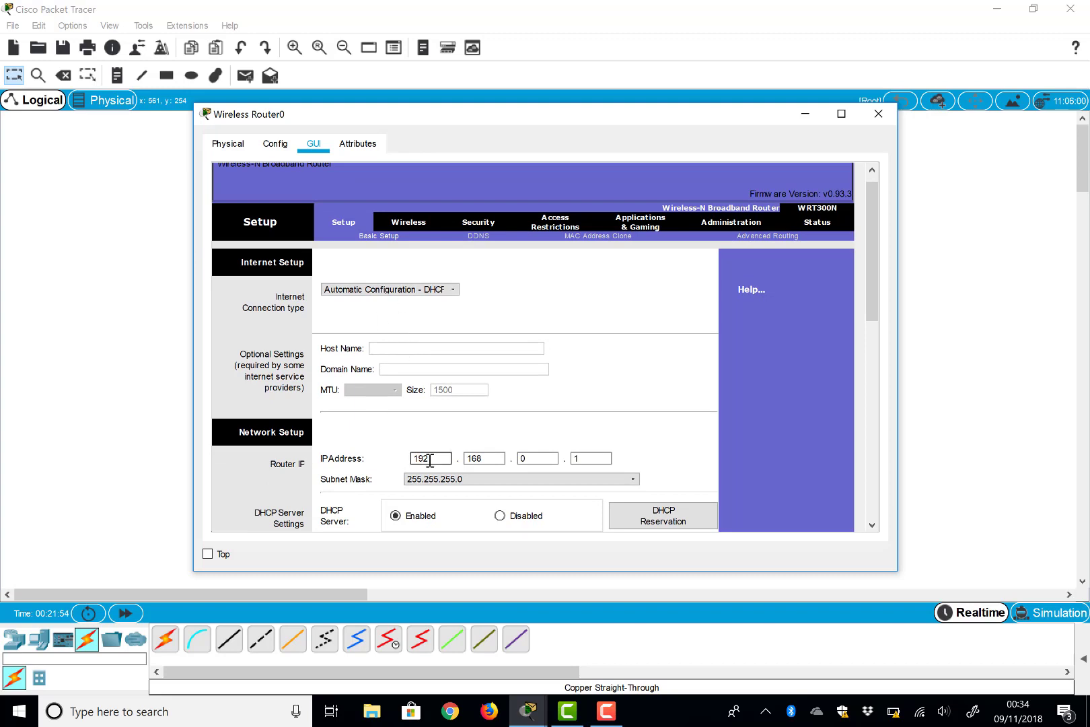
left_click(878, 114)
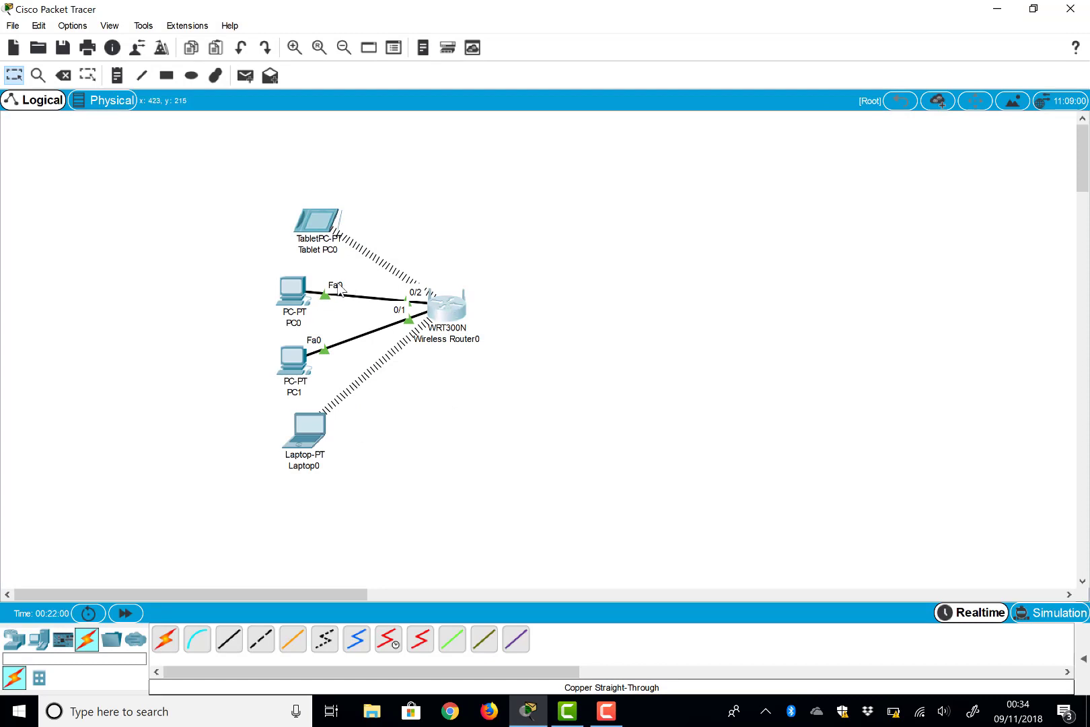
Step: Load the router's page at 192.168.0.1 in PC0's web browser
left_click(301, 291)
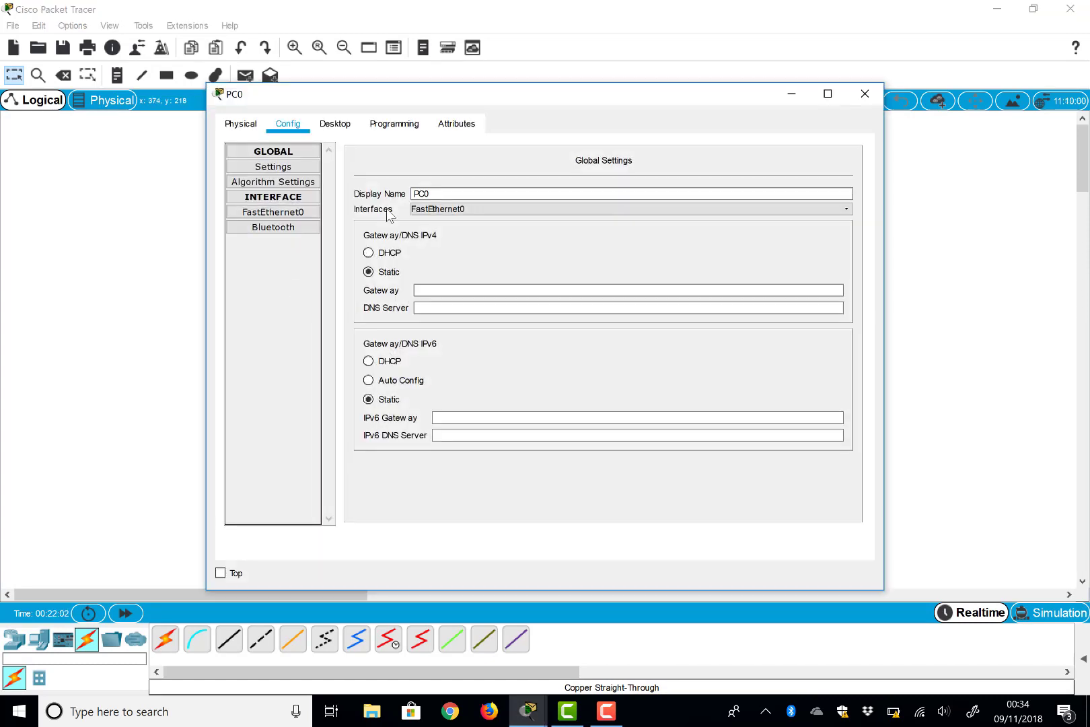
left_click(335, 124)
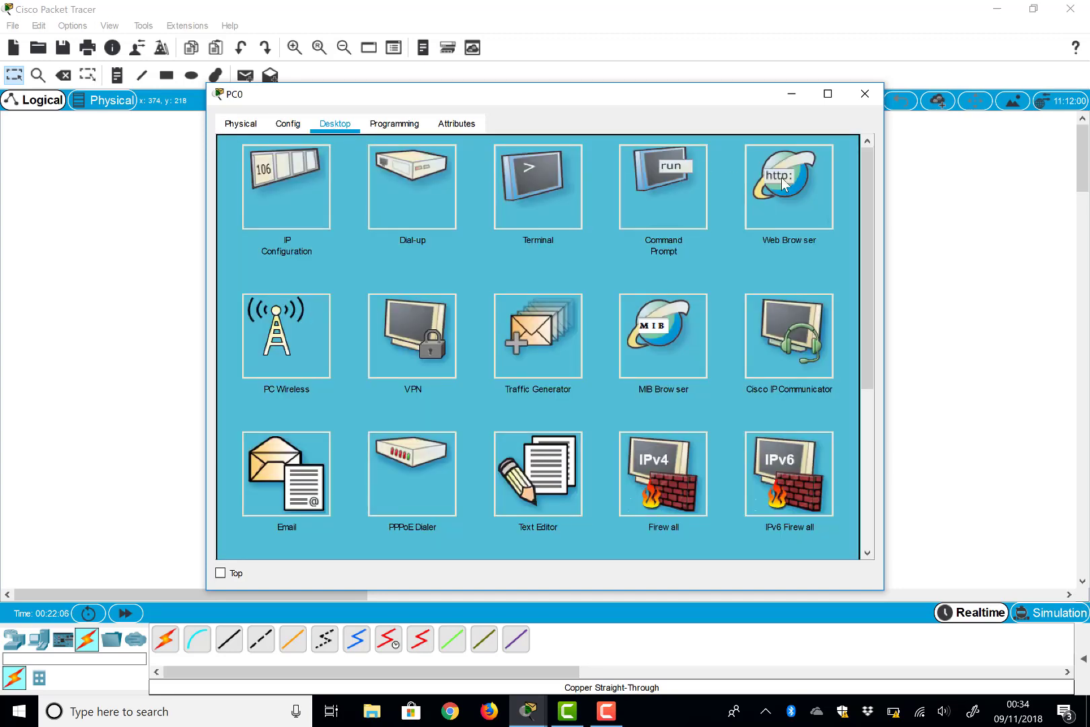
left_click(783, 183)
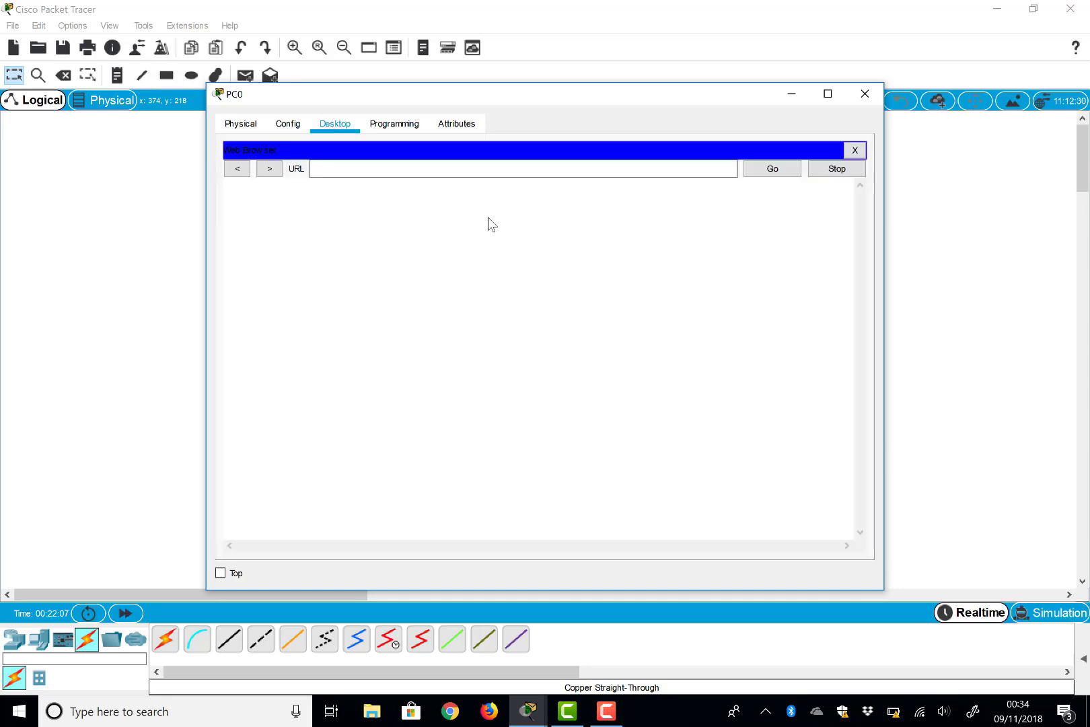
left_click(348, 168)
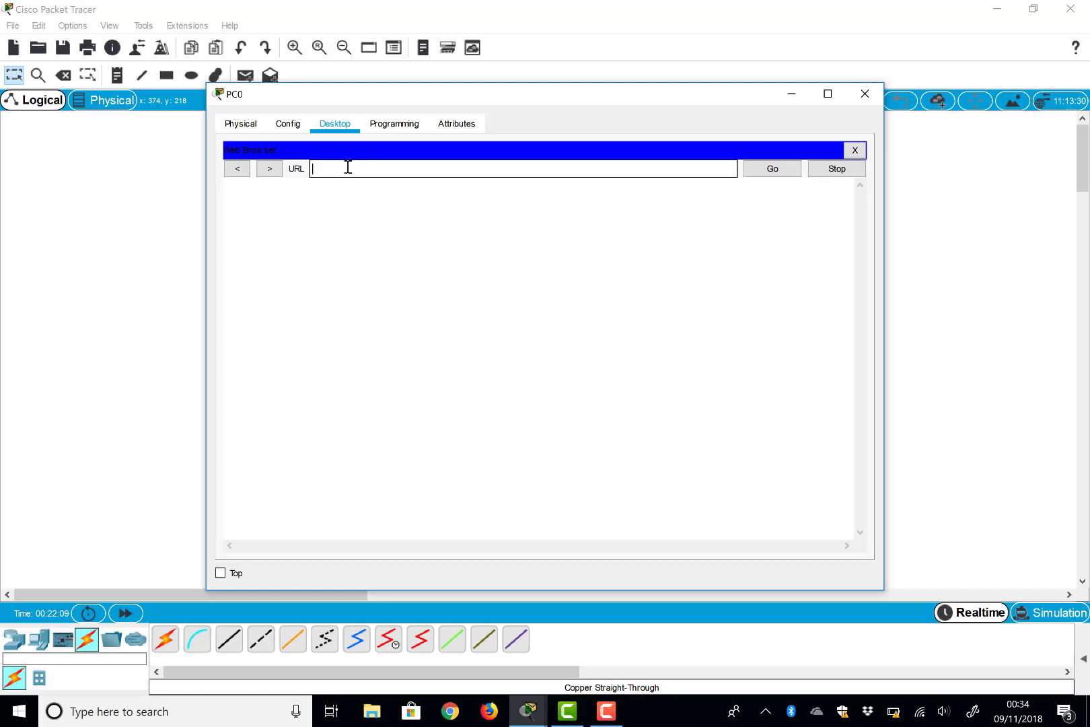
type("192.168.0.1")
key("Return")
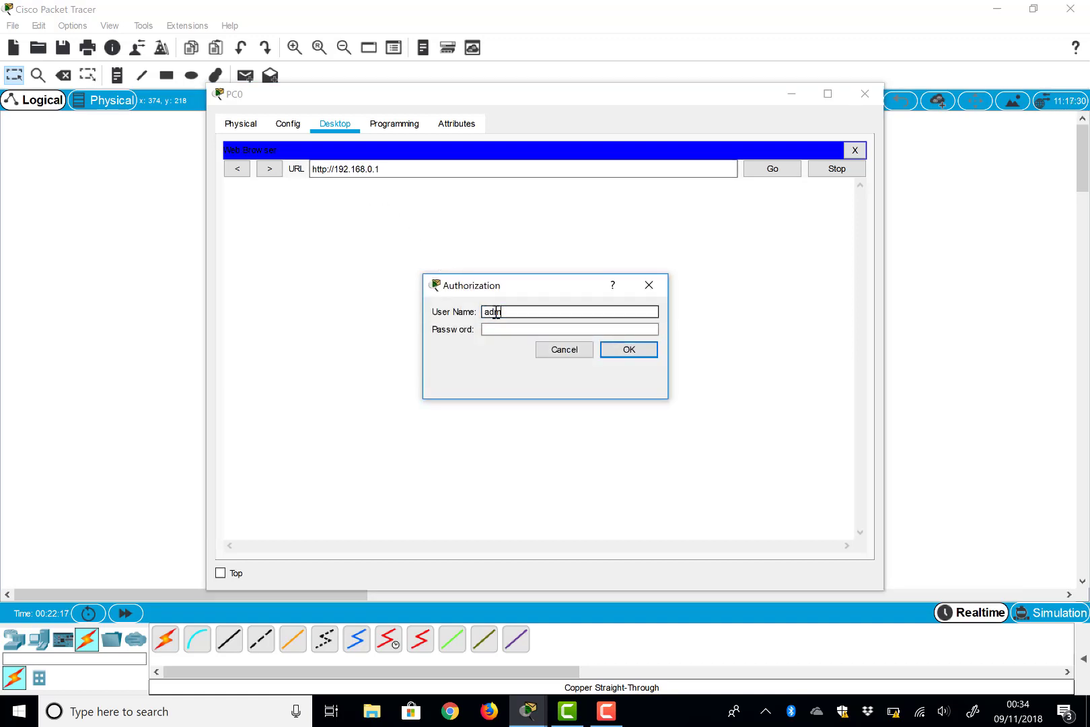
Step: Log in to the router as admin, review the Setup page, and close PC0
key("Tab")
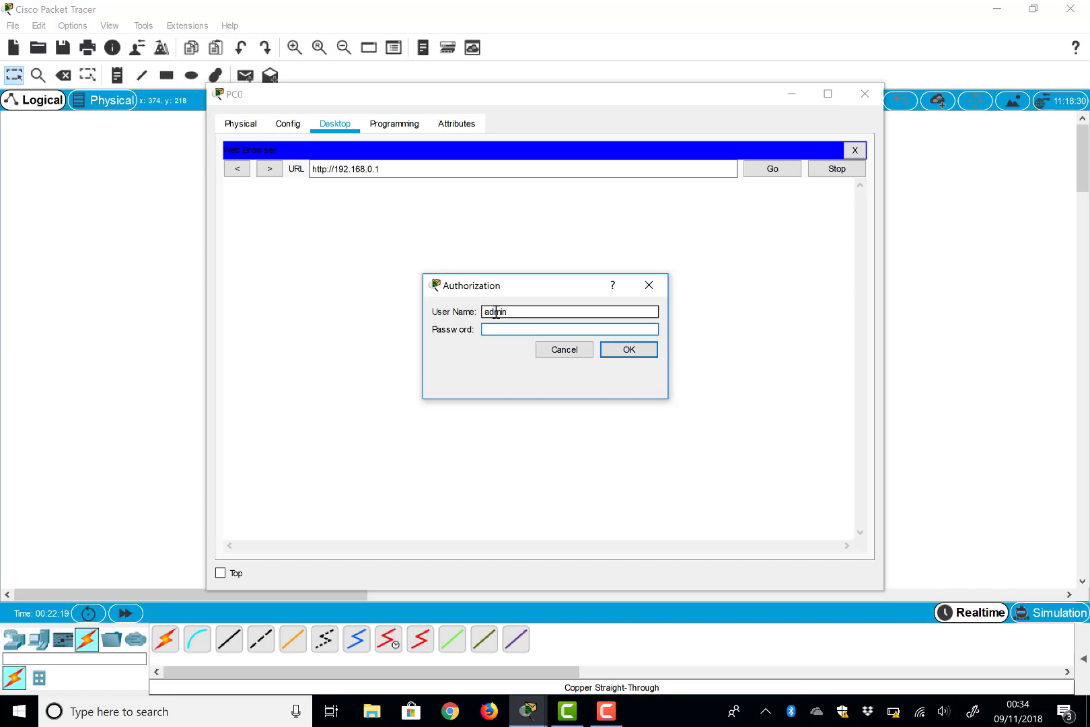
type("admin")
key("Return")
scroll(559, 384, "down", 2)
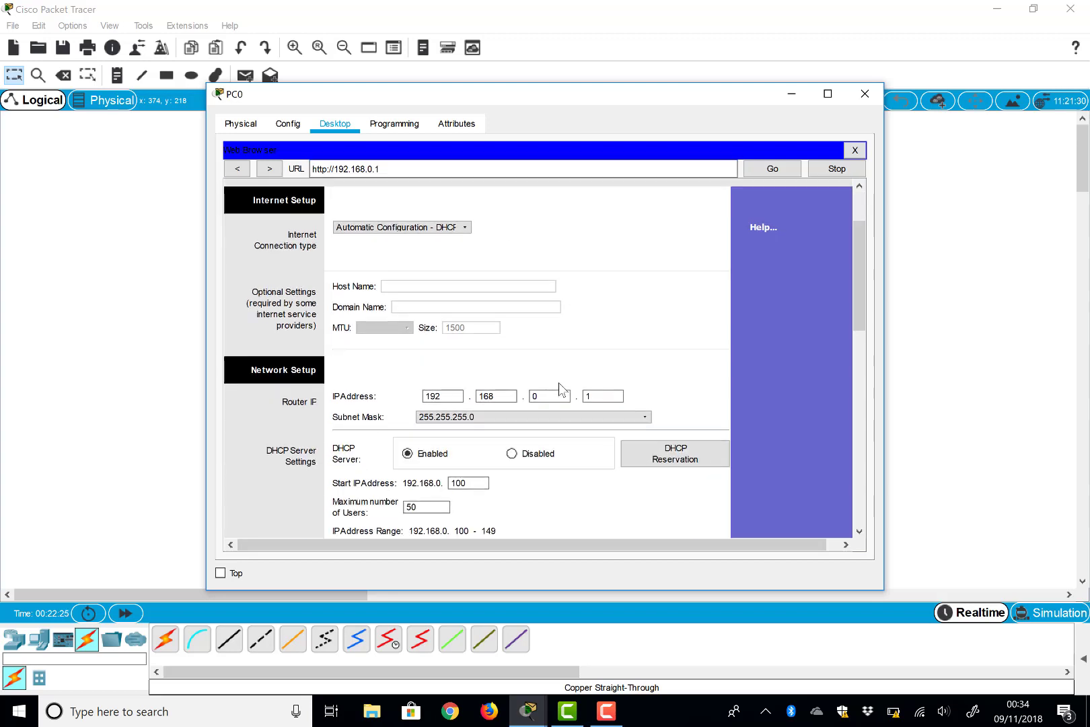
scroll(559, 389, "down", 5)
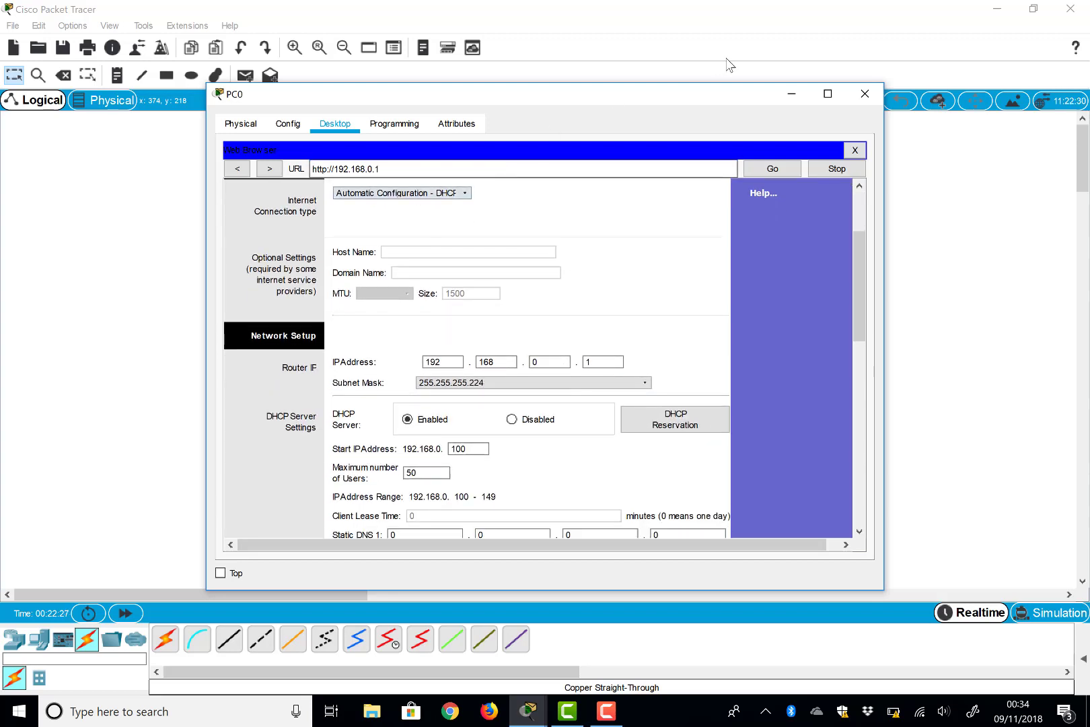
left_click(864, 95)
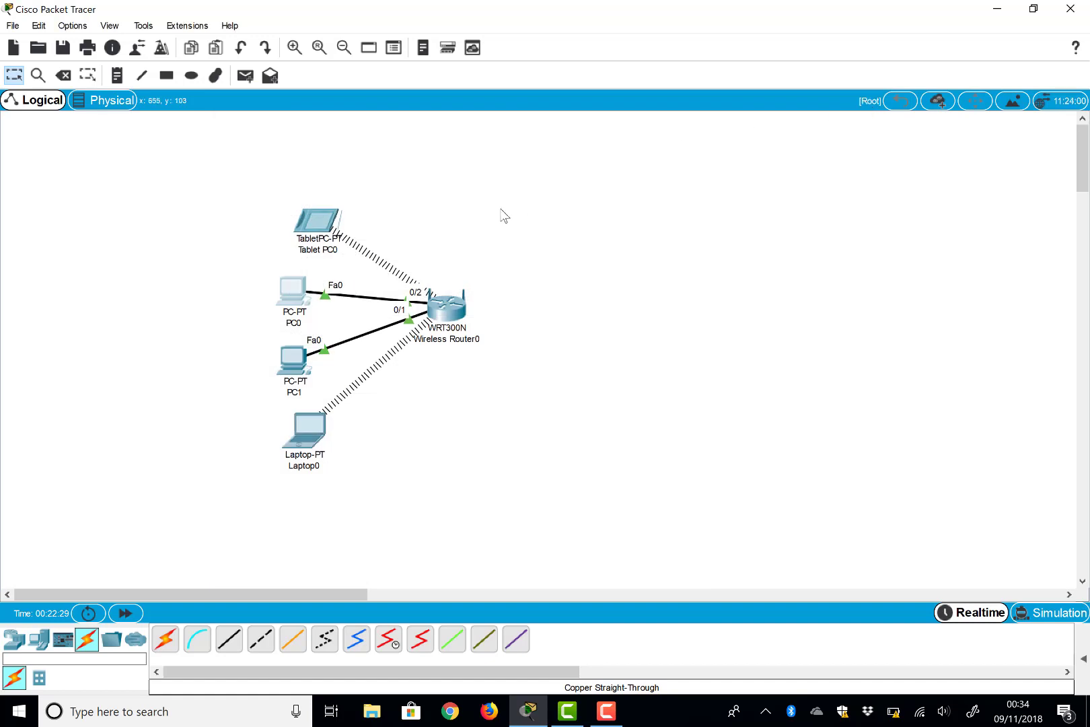
Step: Change Wireless Router0's SSID from Default to DEMO on channel 10 - 2.457GHz and save
left_click(448, 311)
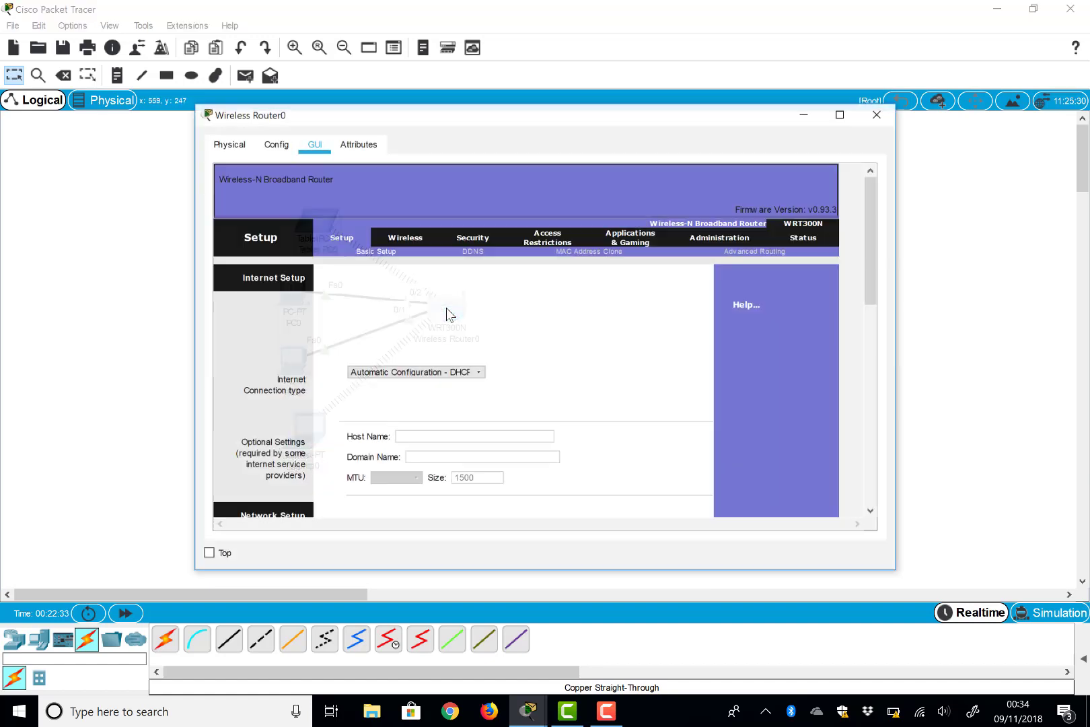
scroll(395, 326, "down", 1)
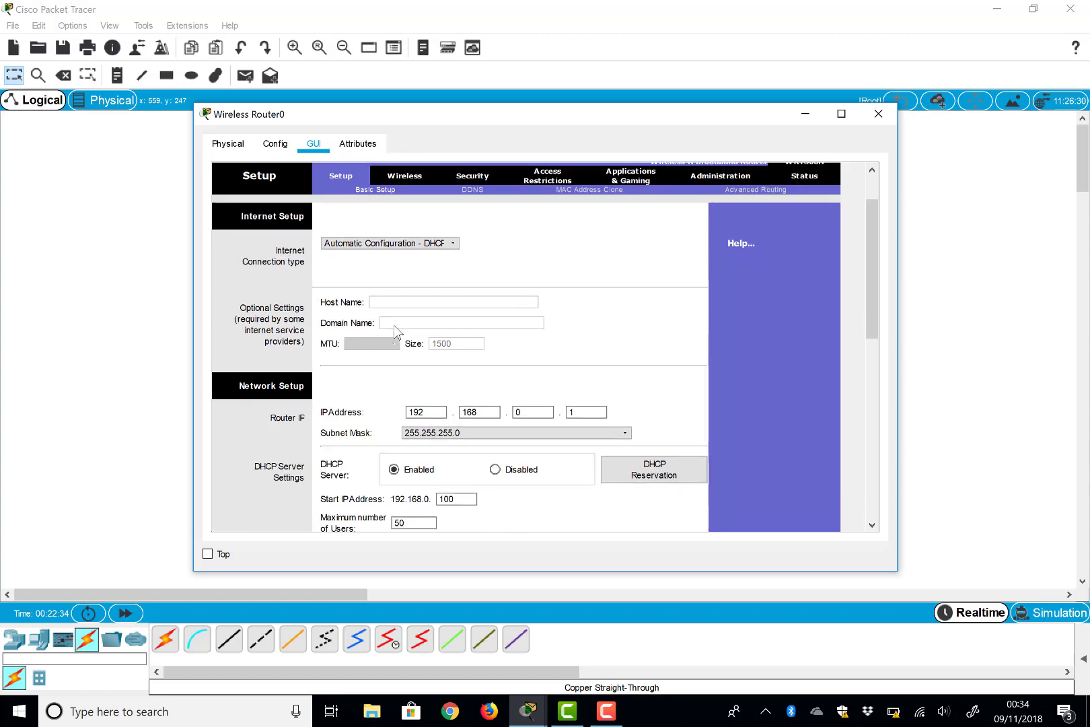
scroll(394, 326, "up", 2)
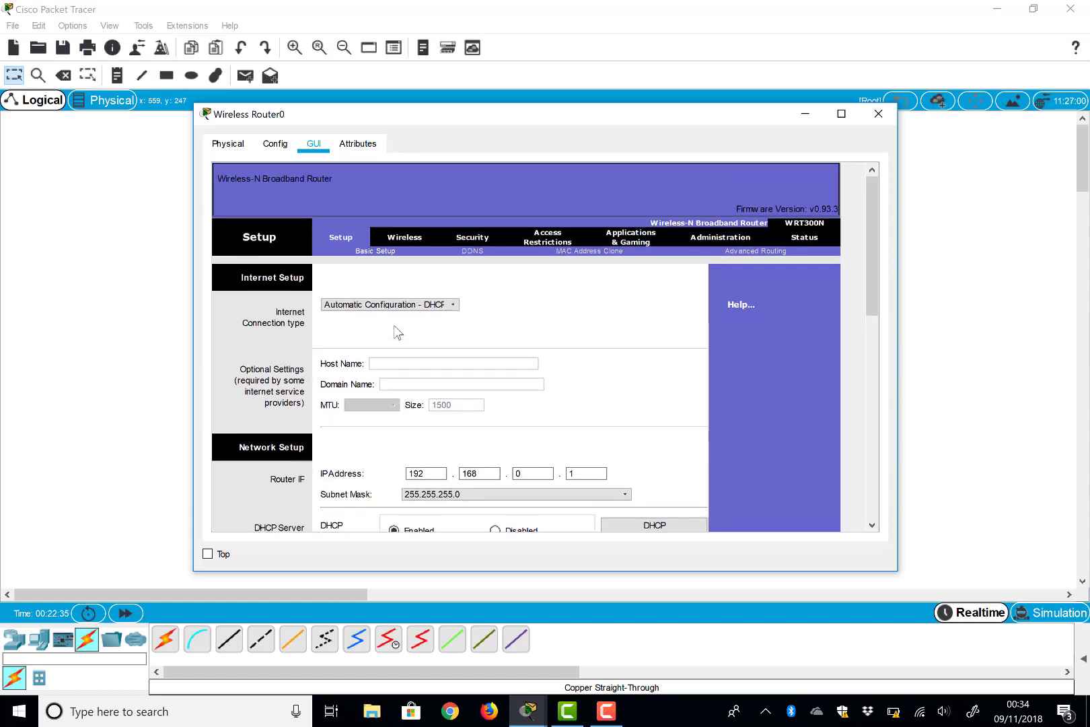
left_click(398, 239)
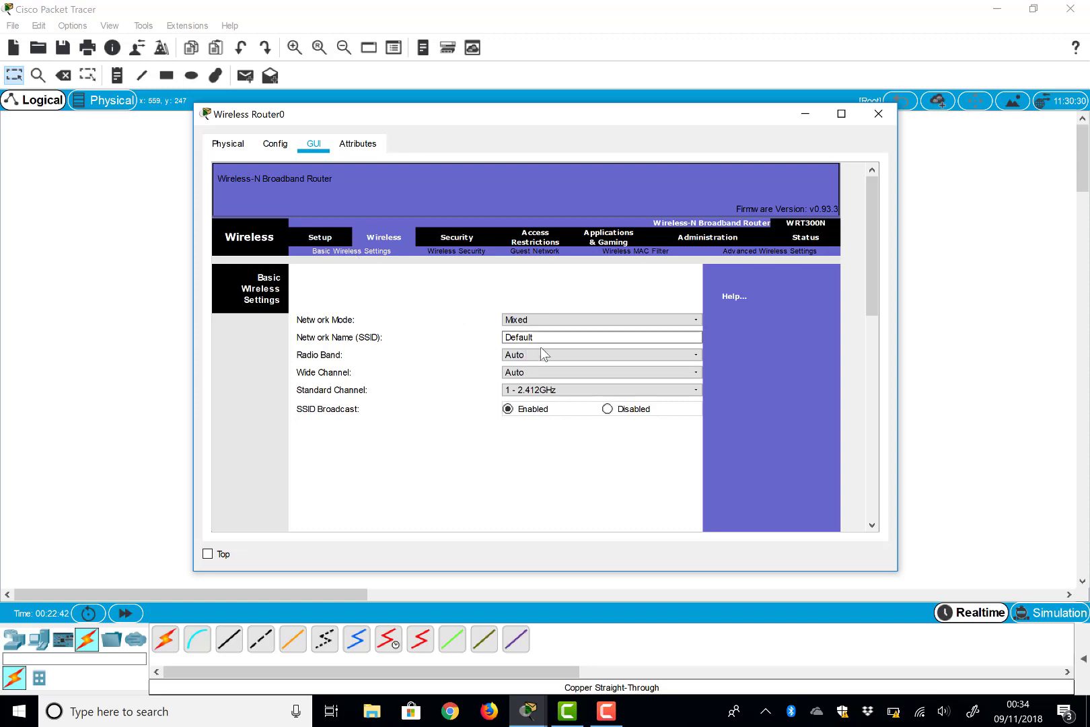
left_click_drag(541, 342, 489, 336)
type("DEMOS")
scroll(510, 390, "down", 9)
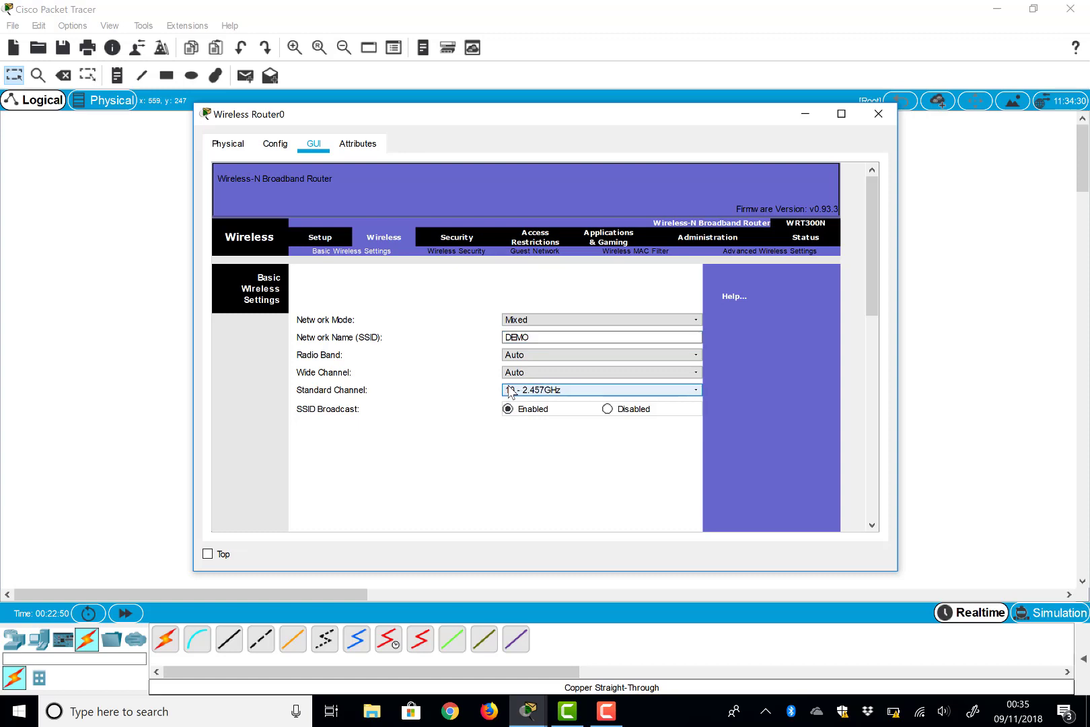
scroll(427, 394, "down", 10)
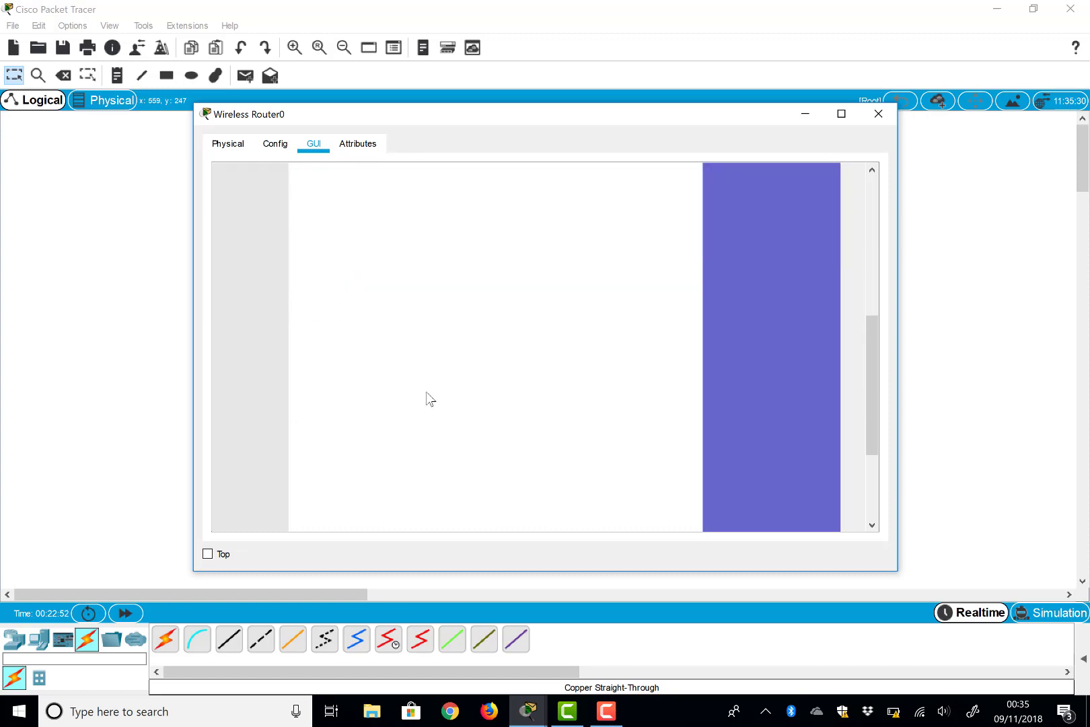
left_click(512, 510)
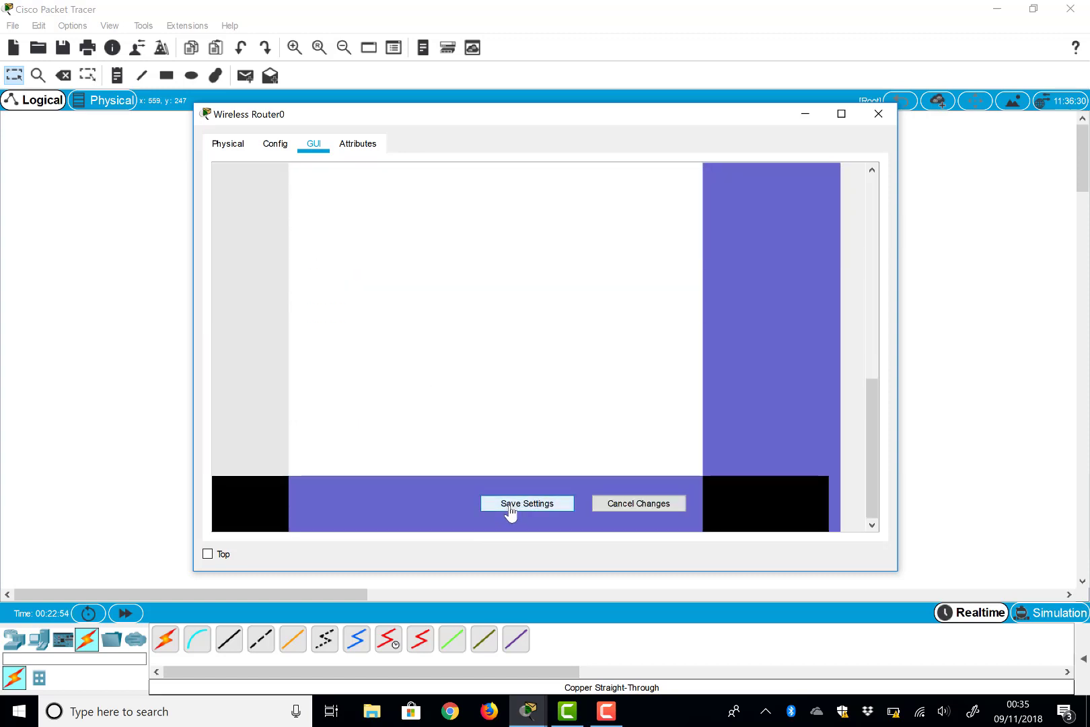
scroll(456, 307, "up", 10)
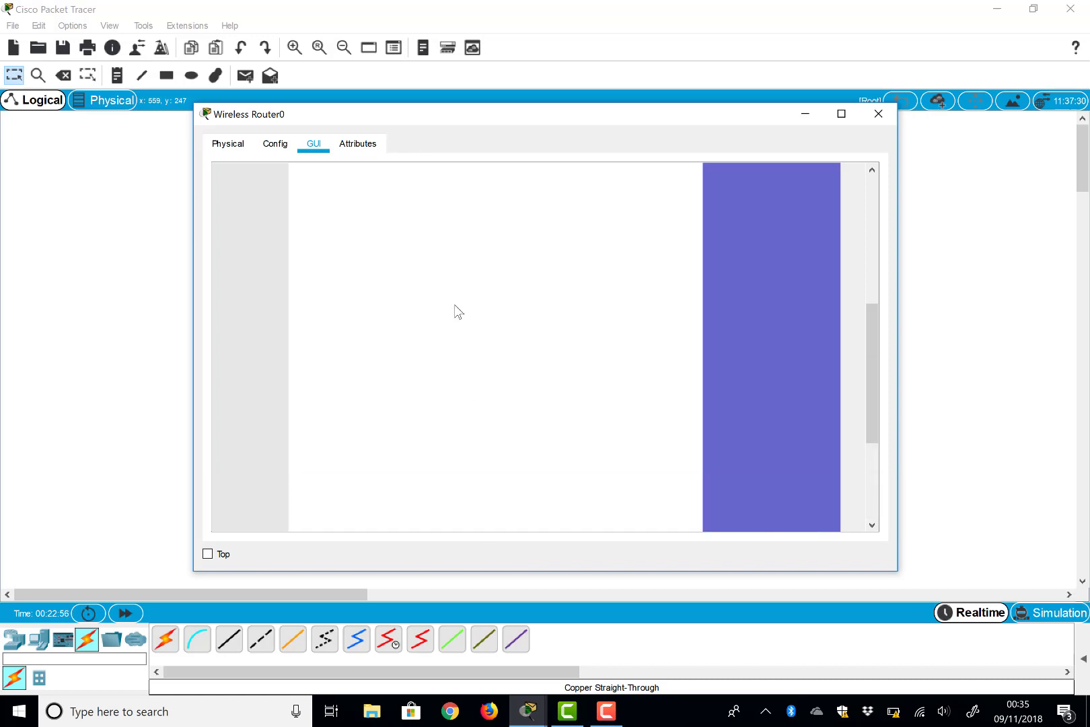
scroll(455, 304, "up", 2)
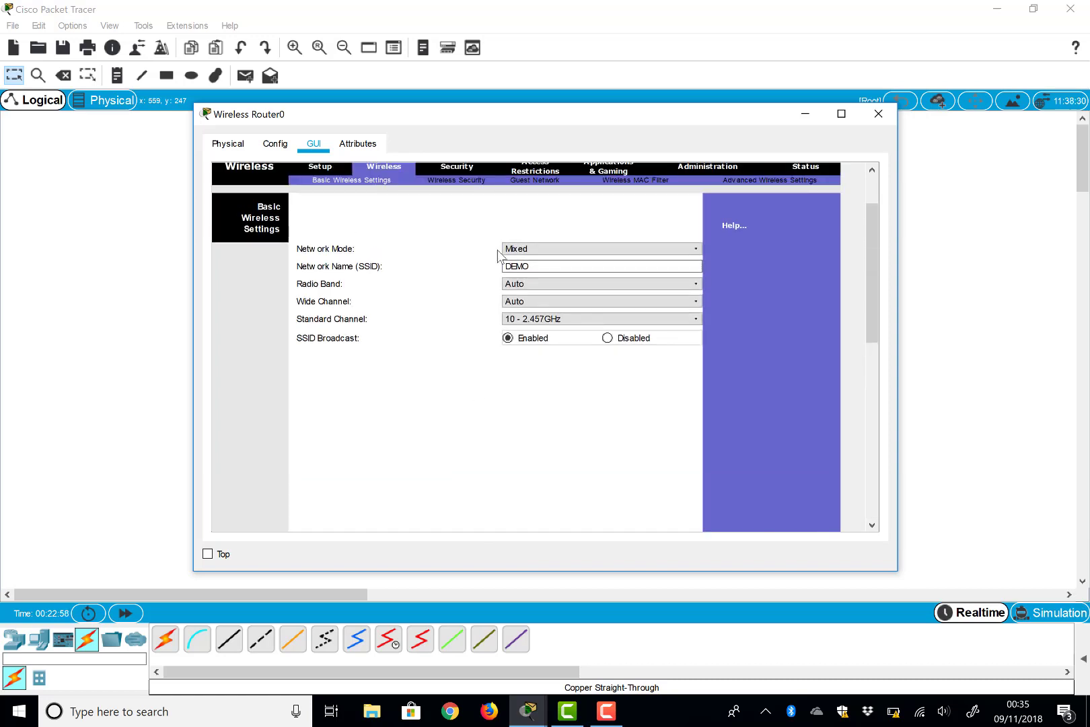
Step: Set the router's wireless security to WPA2 Personal with TKIP and a passphrase, save, and close
left_click(448, 183)
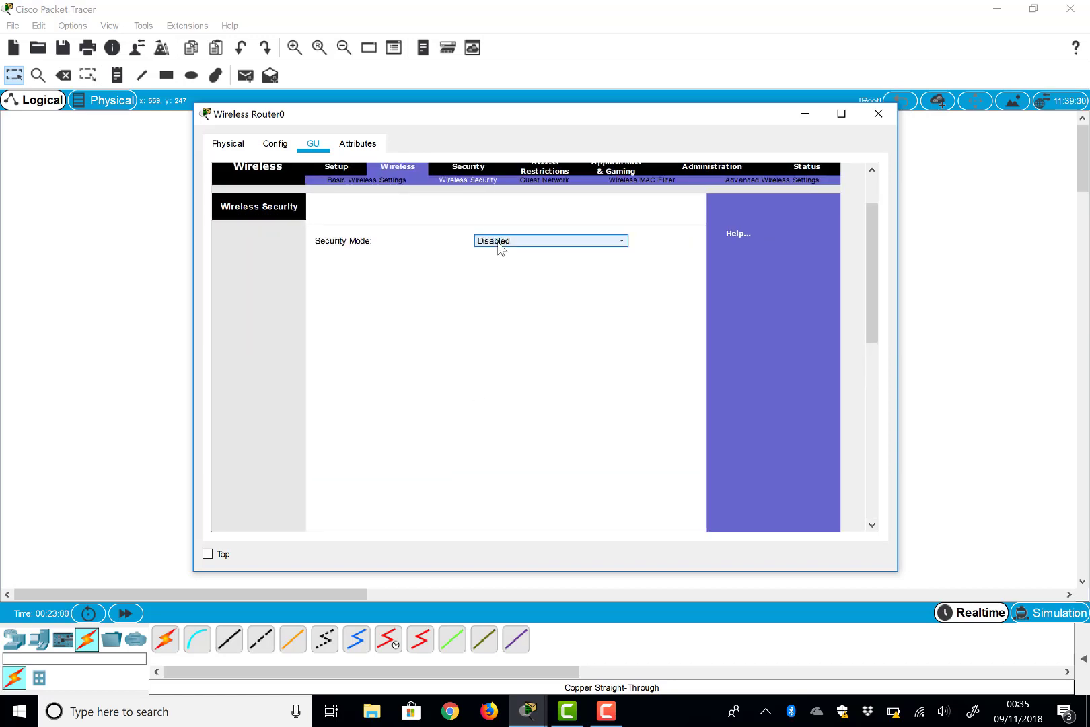
left_click(498, 242)
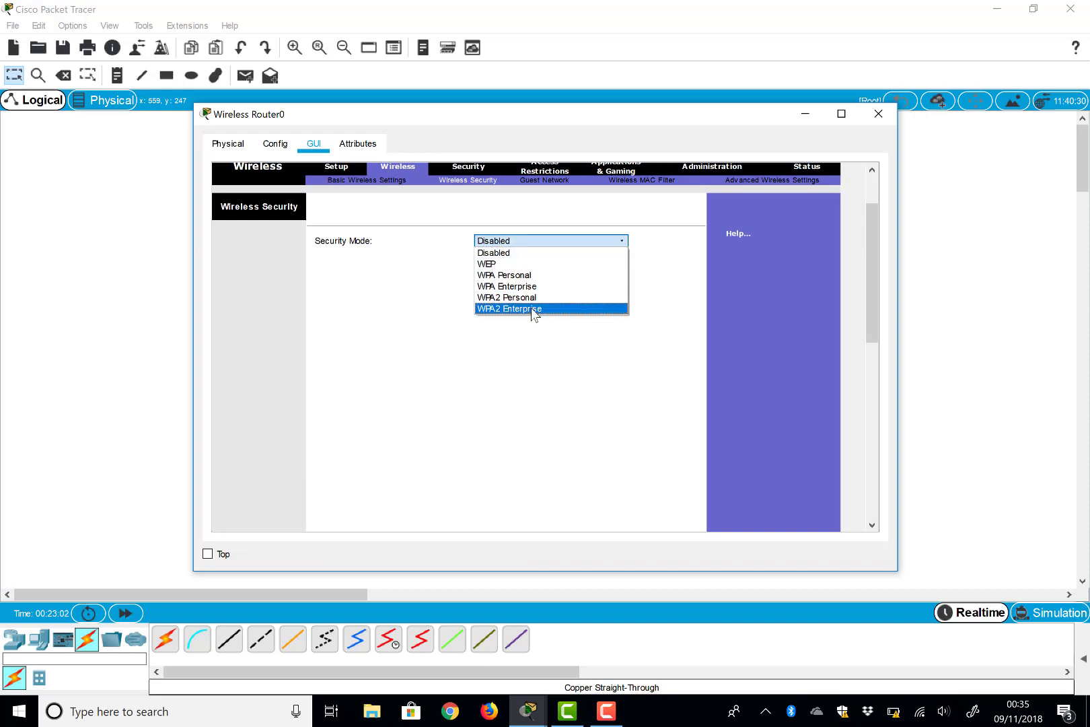
left_click(536, 298)
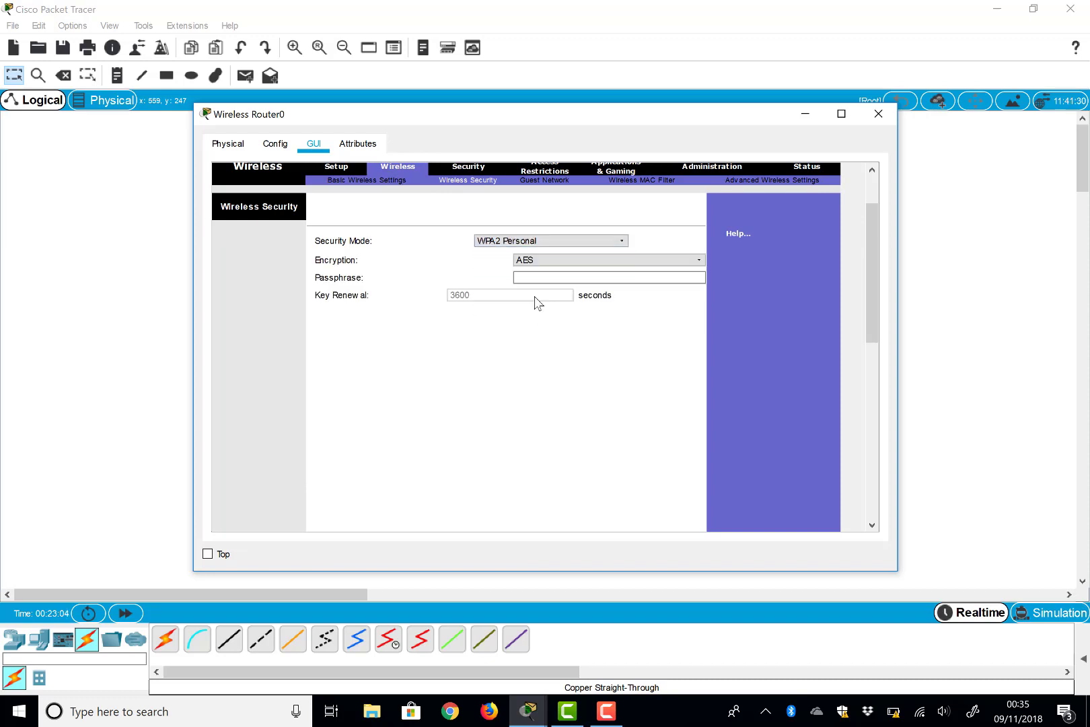
left_click(532, 261)
left_click(535, 282)
left_click(535, 277)
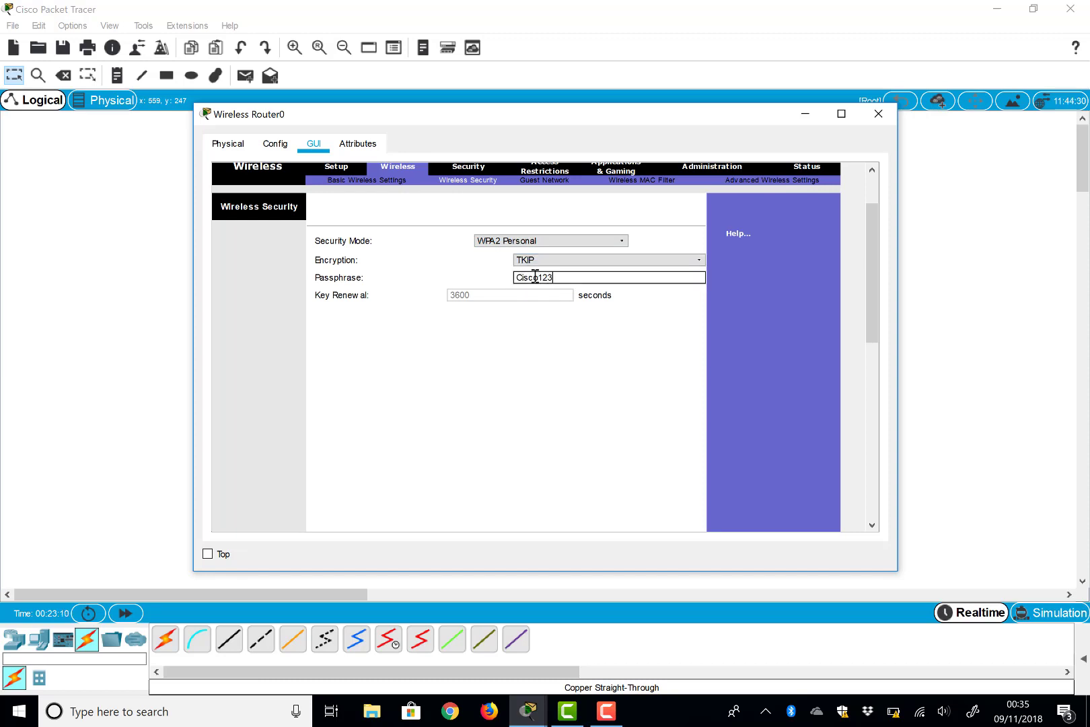
scroll(538, 381, "down", 3)
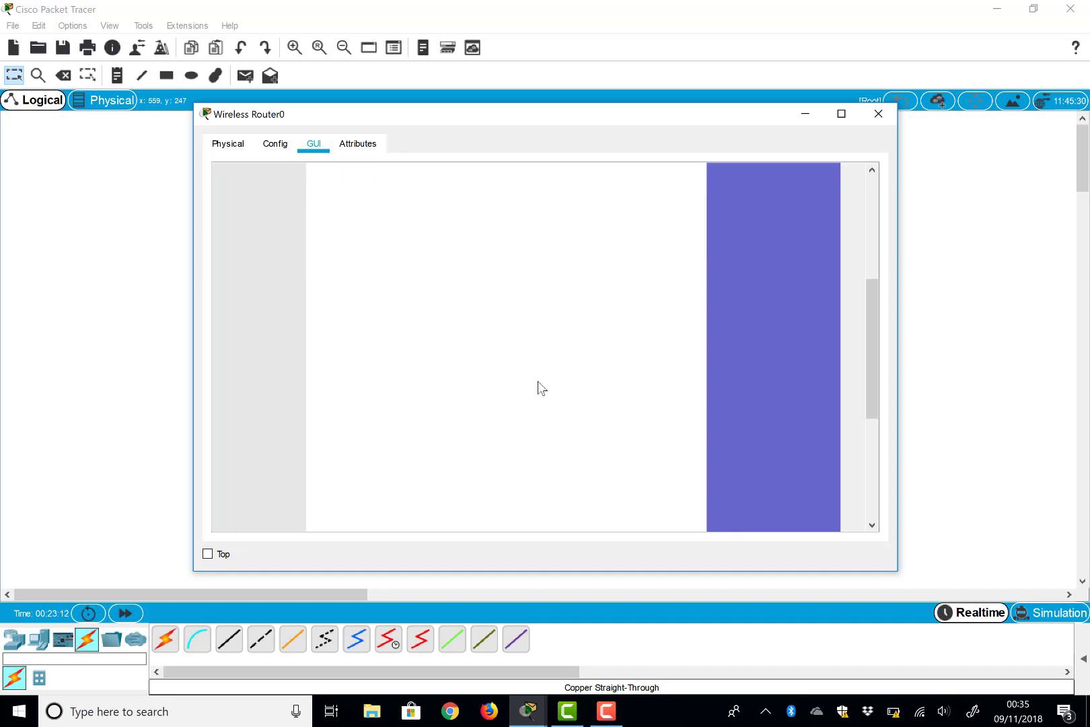
scroll(538, 381, "down", 3)
left_click(551, 505)
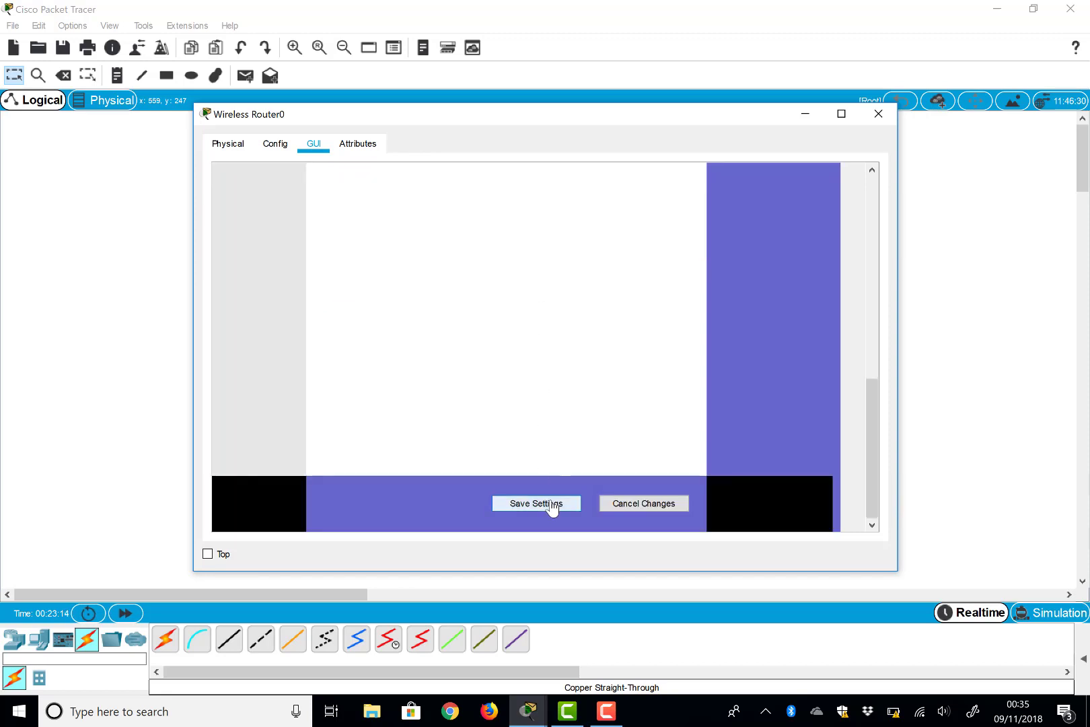
left_click(878, 113)
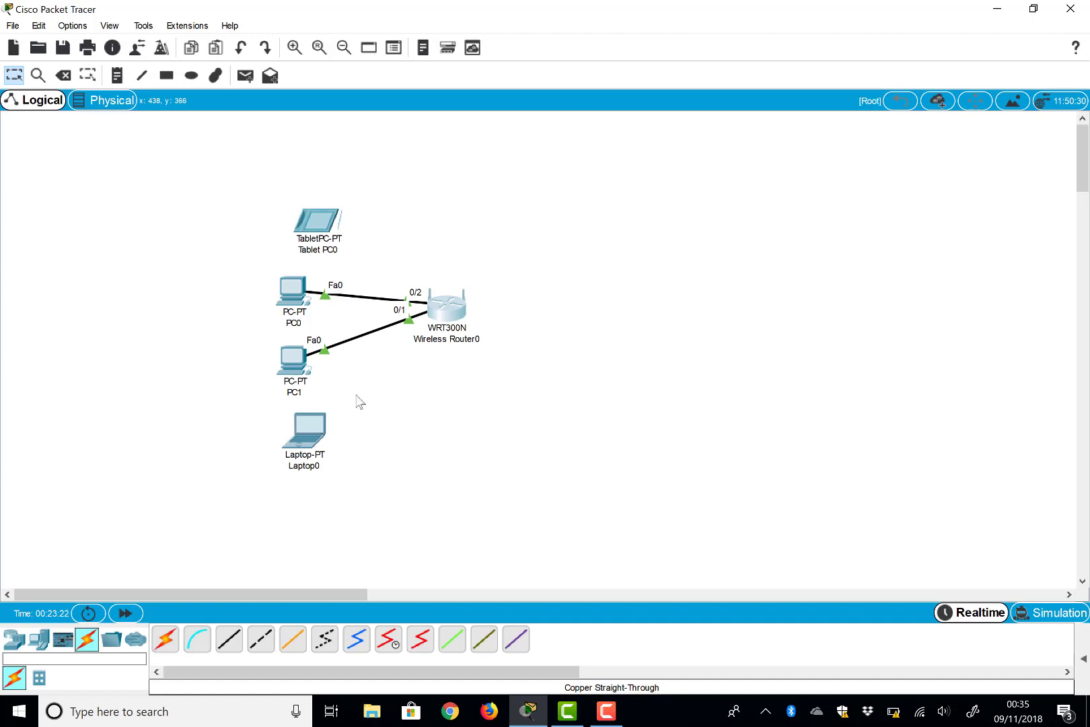
Step: Launch PC Wireless from Laptop0's Desktop applications to view its link information
left_click(315, 433)
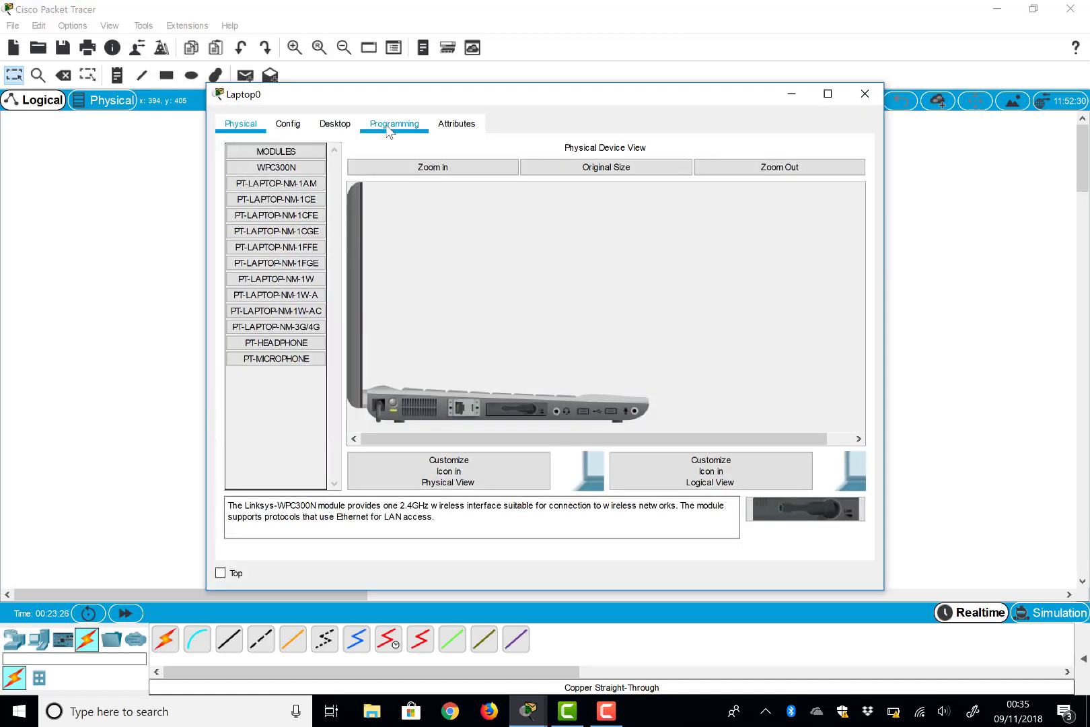
left_click(336, 125)
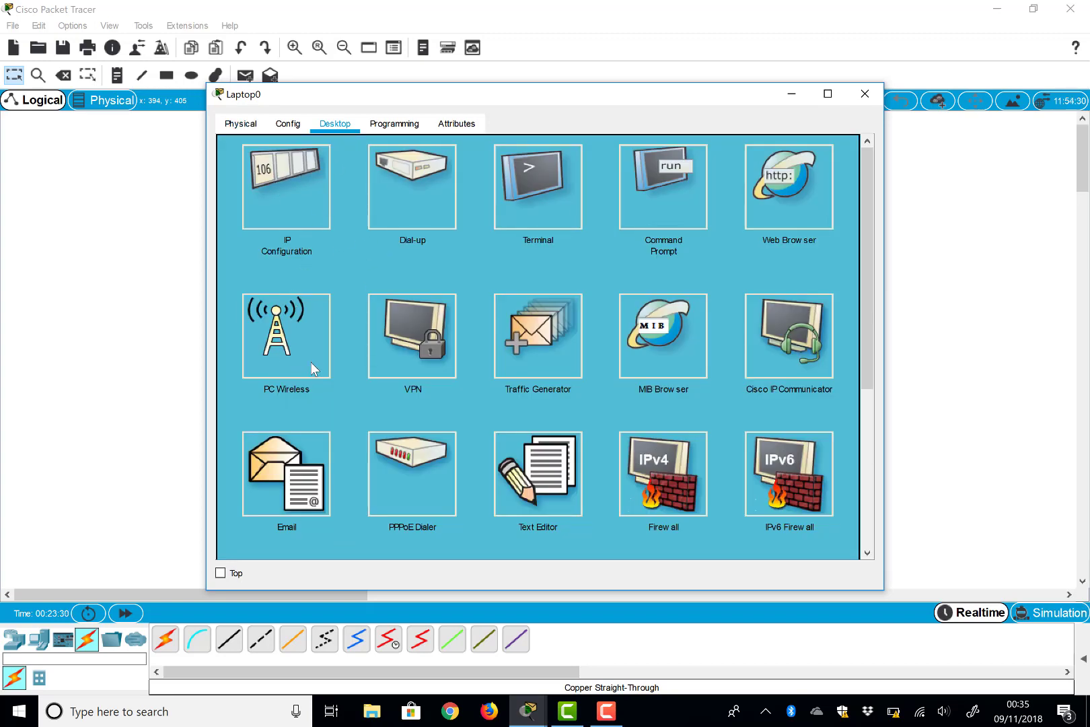
left_click(281, 328)
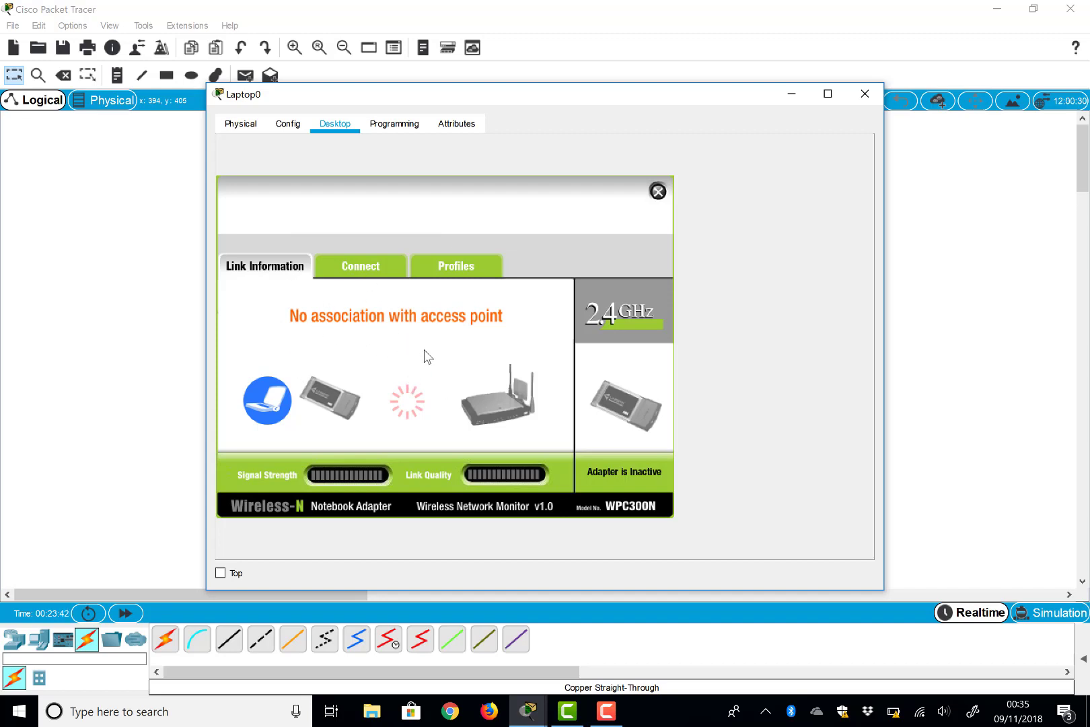
Step: Refresh the network list and join Laptop0 to DEMO using the pre-shared key
left_click(359, 268)
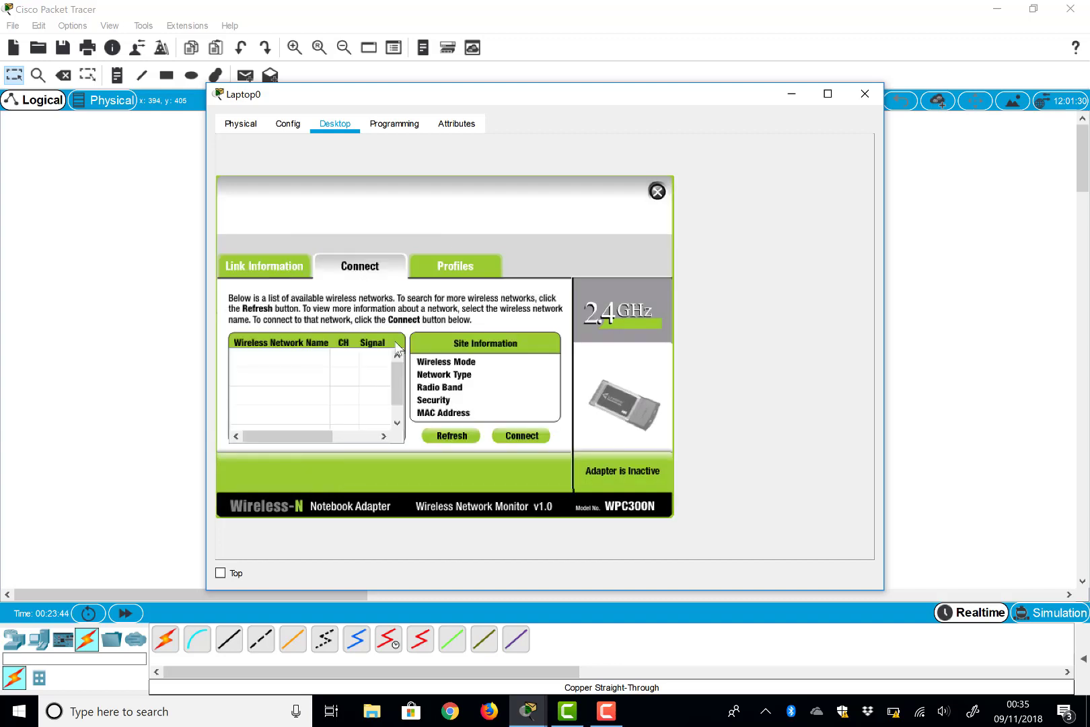
left_click(462, 438)
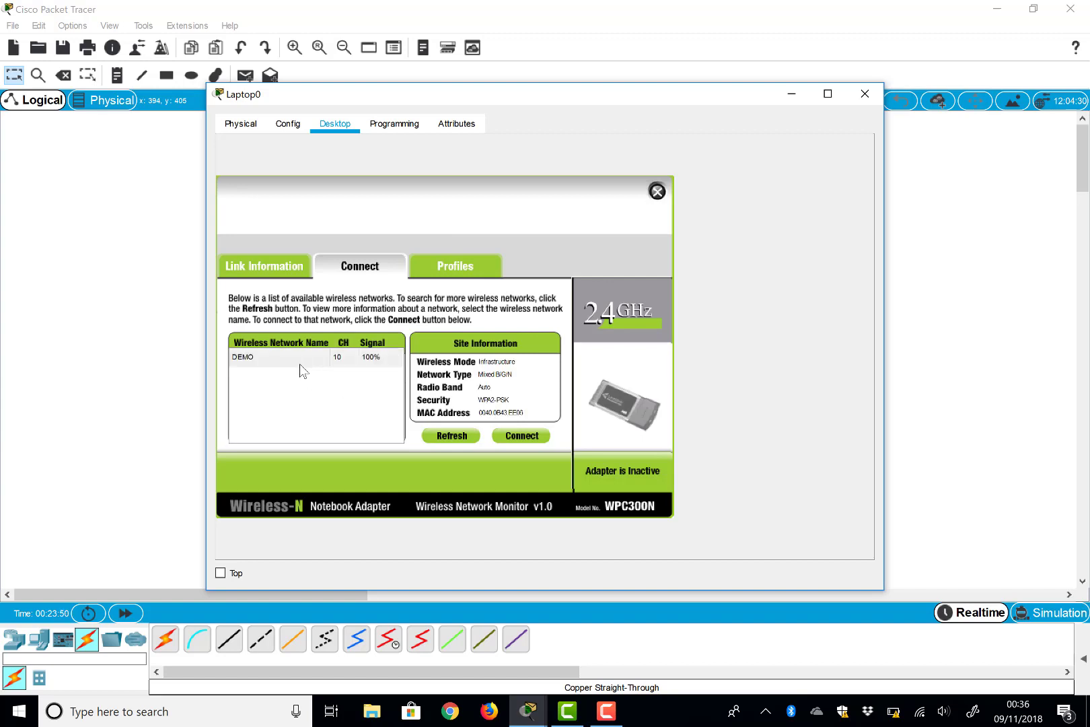
left_click(257, 362)
left_click(518, 437)
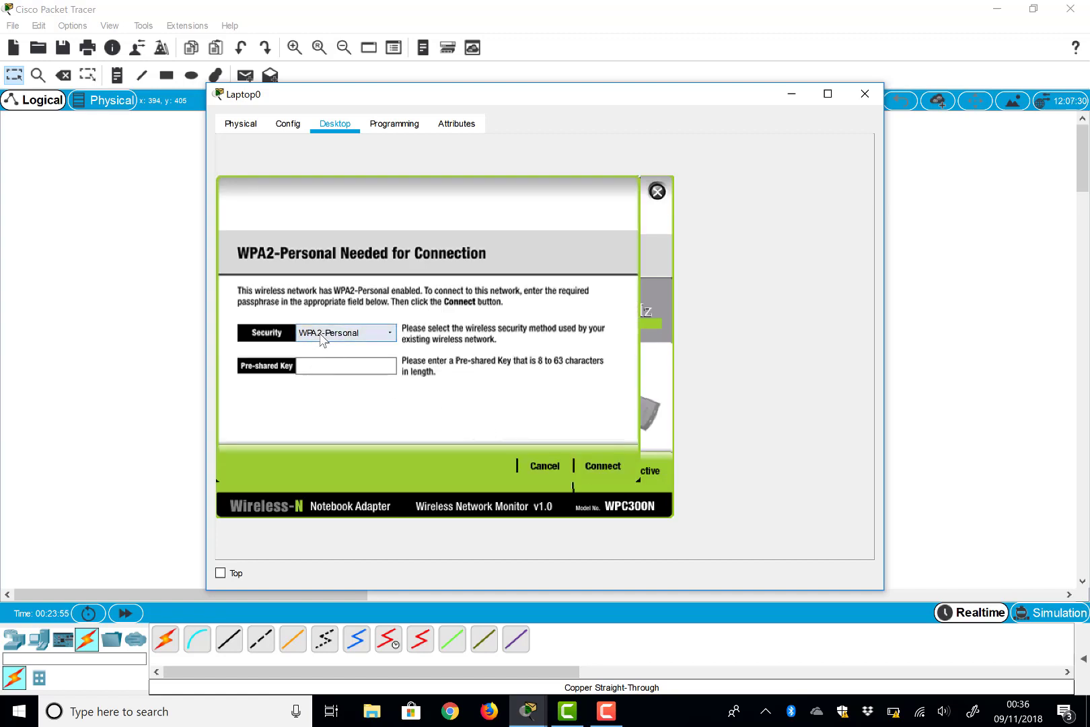
left_click(314, 362)
type("Cisco123")
left_click(603, 466)
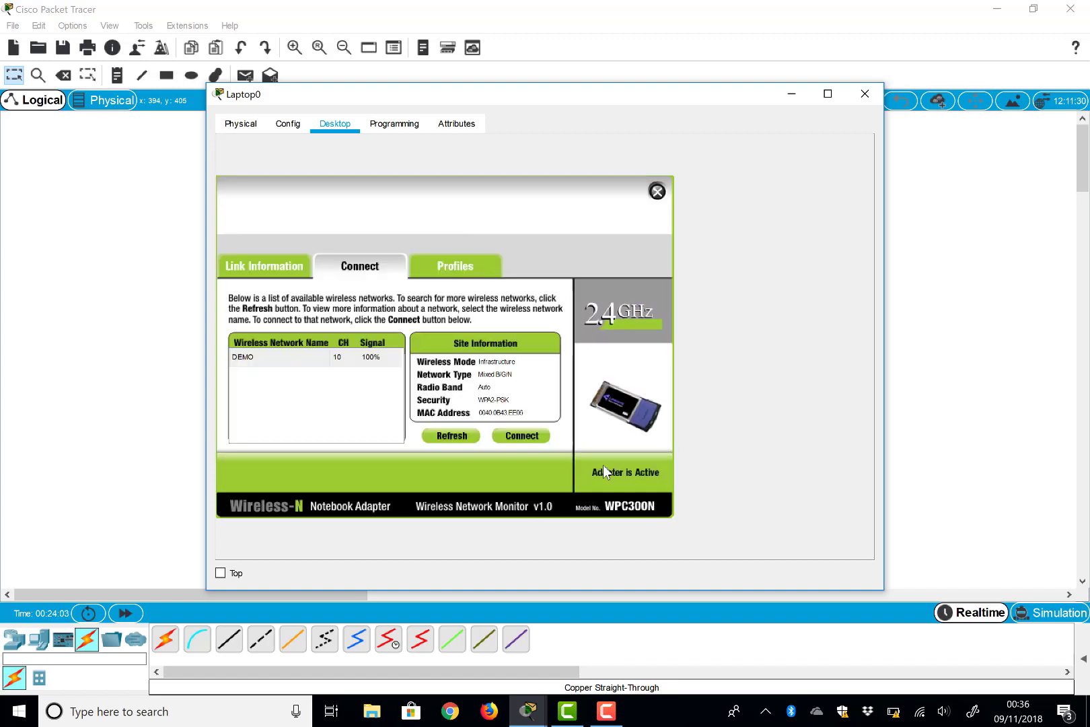
Step: Close Laptop0's window to reveal its wireless link and bring up Tablet PC0
left_click_drag(476, 105, 806, 134)
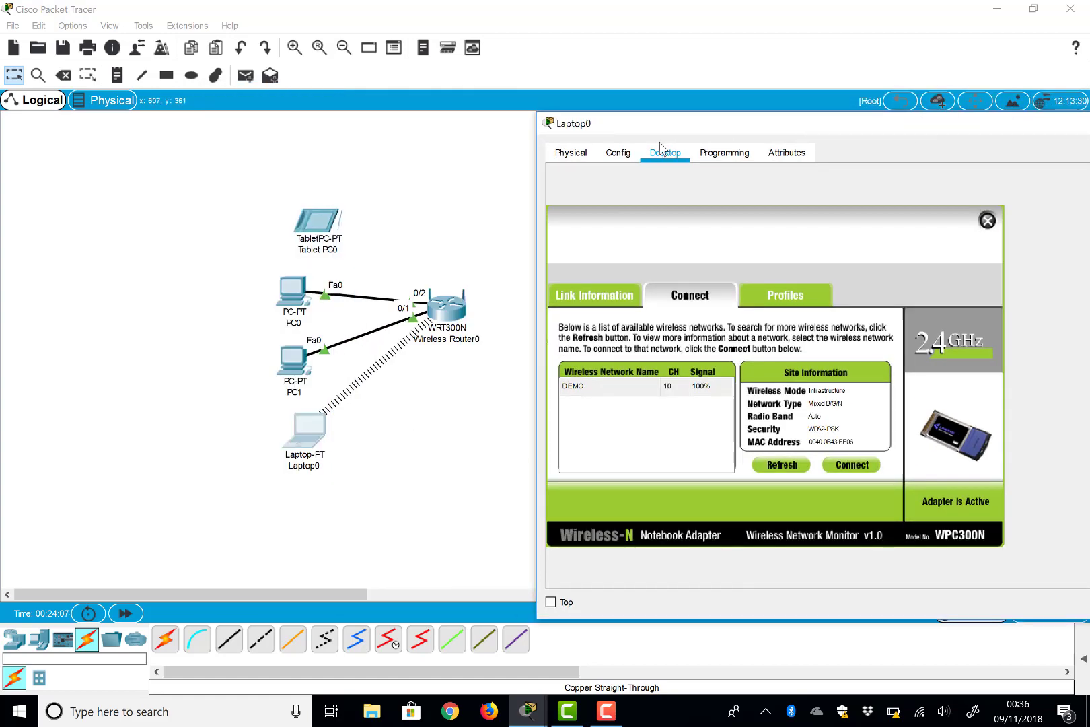
left_click_drag(606, 123, 458, 139)
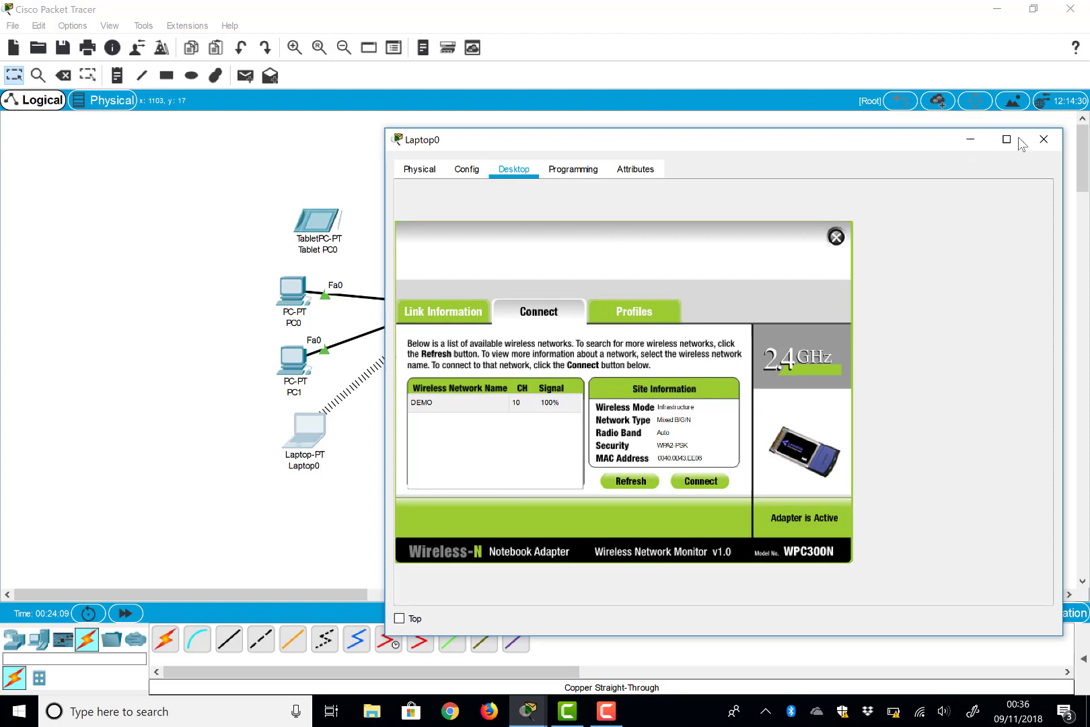
left_click(1045, 140)
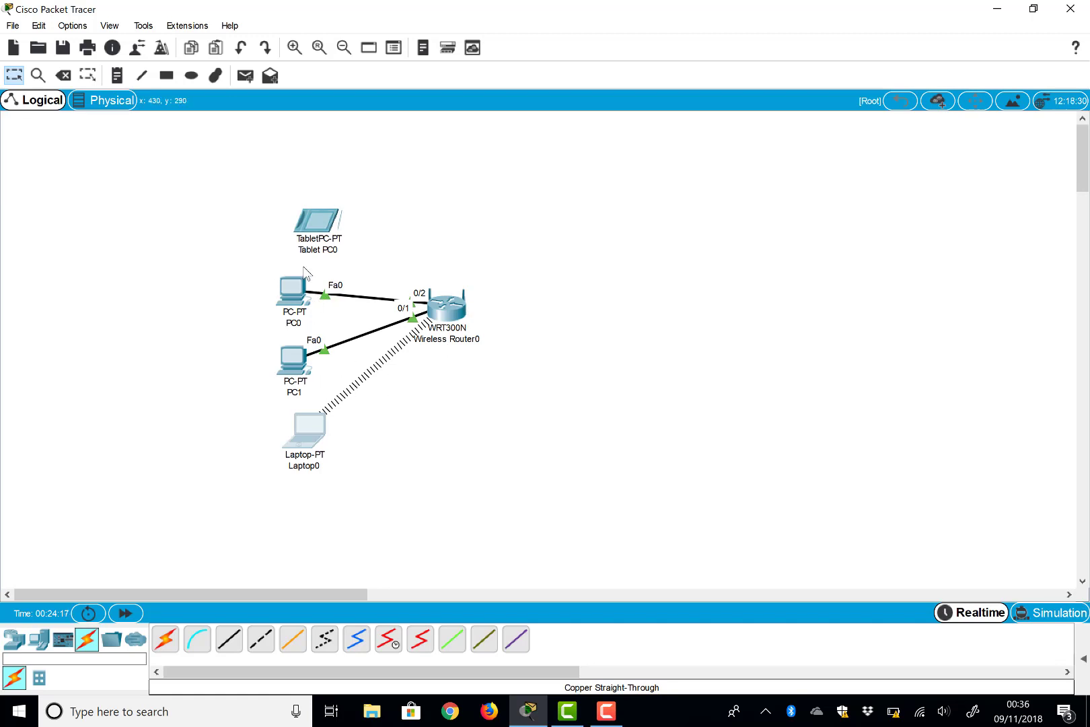
left_click(320, 224)
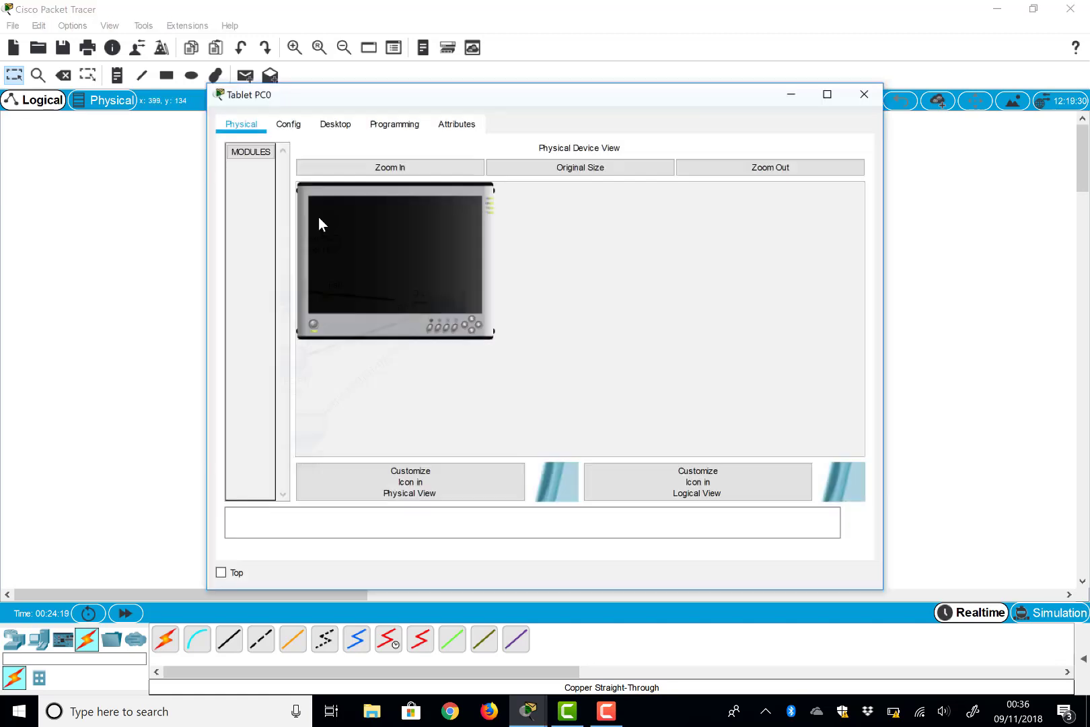
Step: Check the tablet's IP configuration, then go to its Wireless0 interface settings
left_click(344, 127)
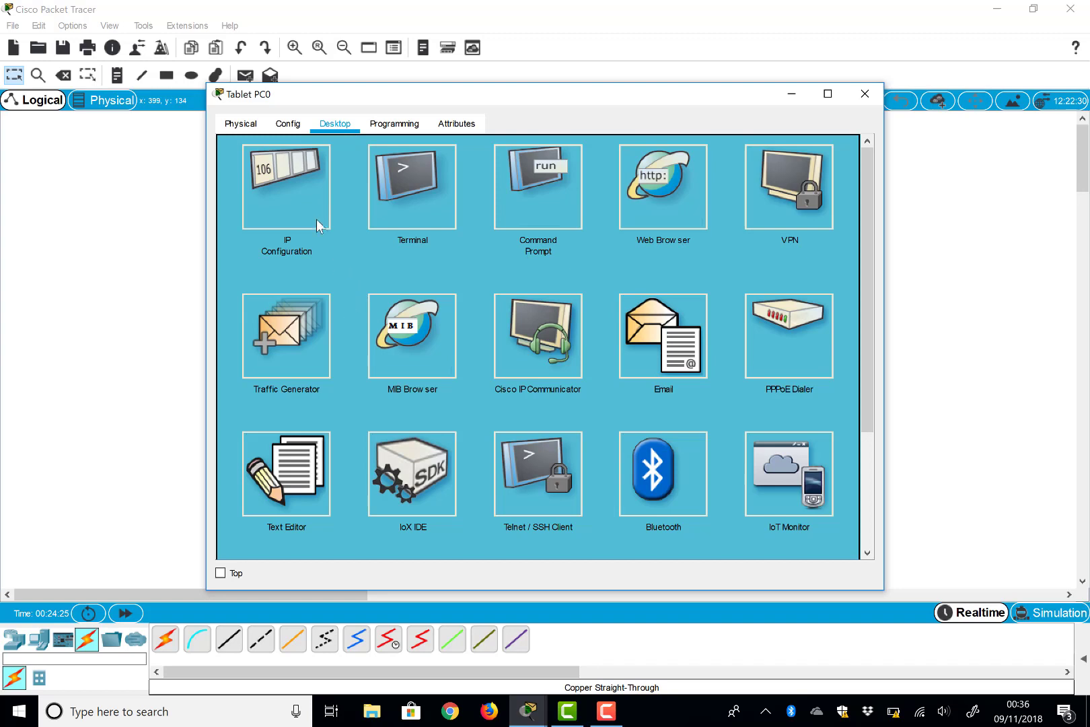
left_click(288, 173)
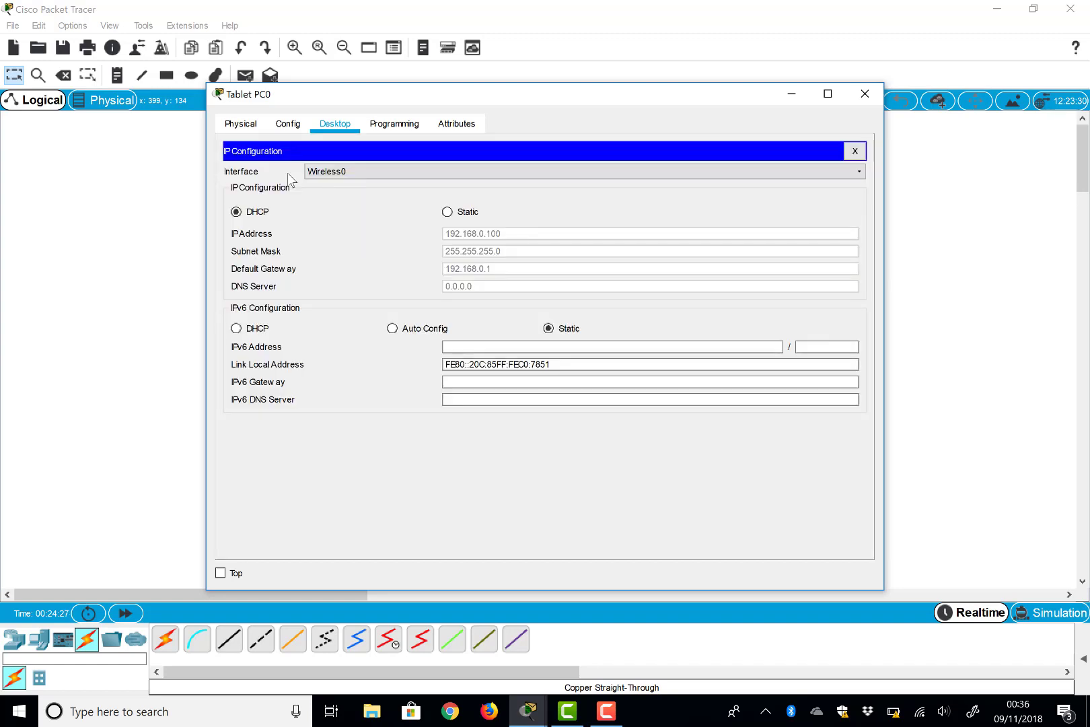
left_click(333, 172)
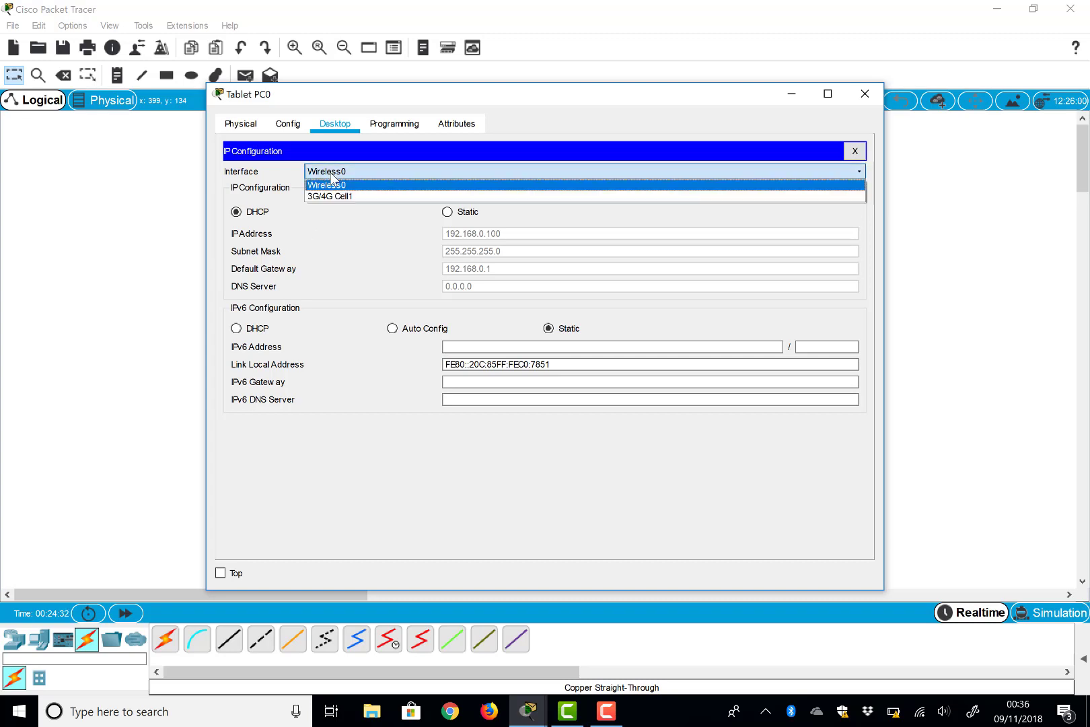
left_click(288, 125)
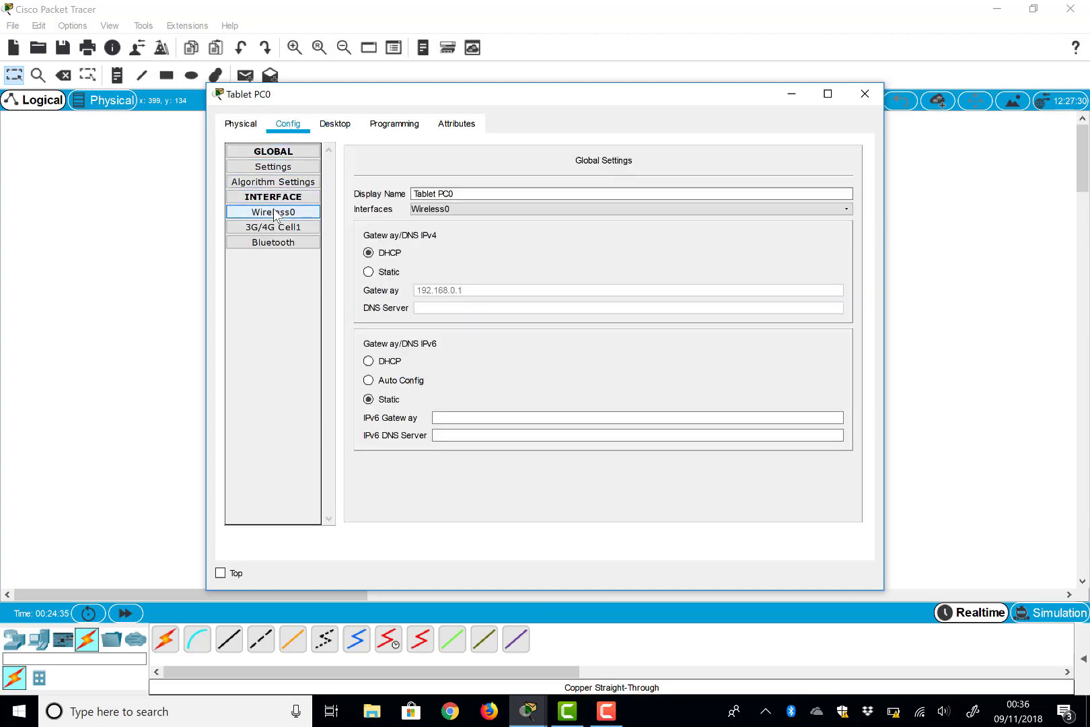
left_click(275, 213)
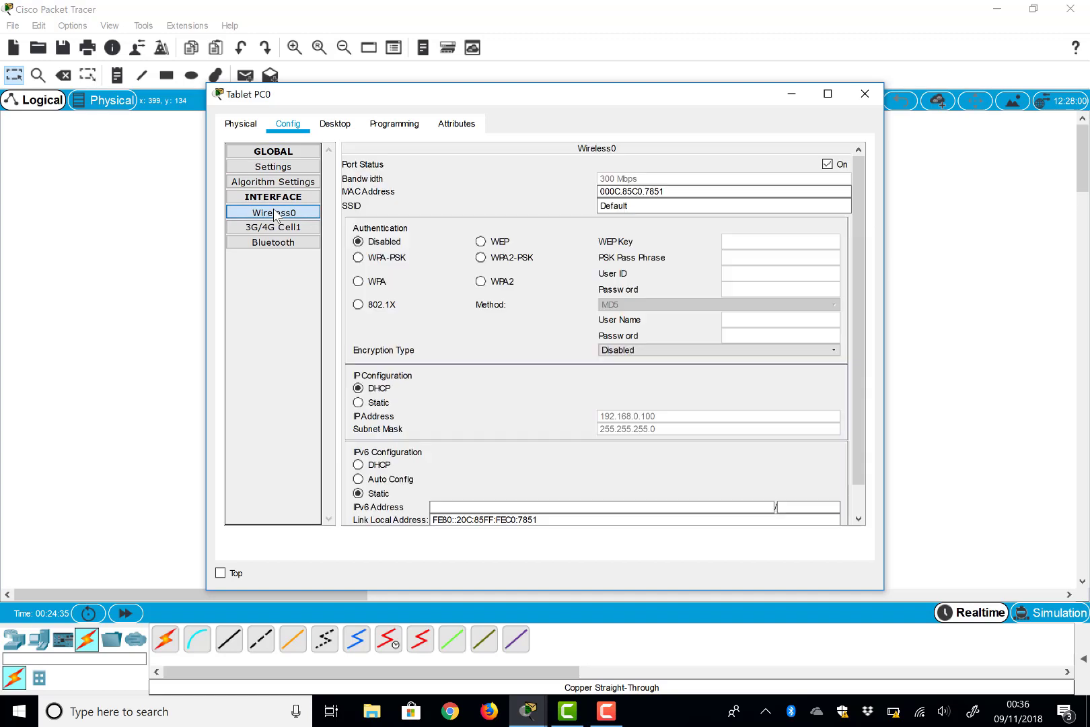
Step: Set Tablet PC0's Wireless0 to WPA2-PSK with the pass phrase and SSID DEMO
left_click(487, 259)
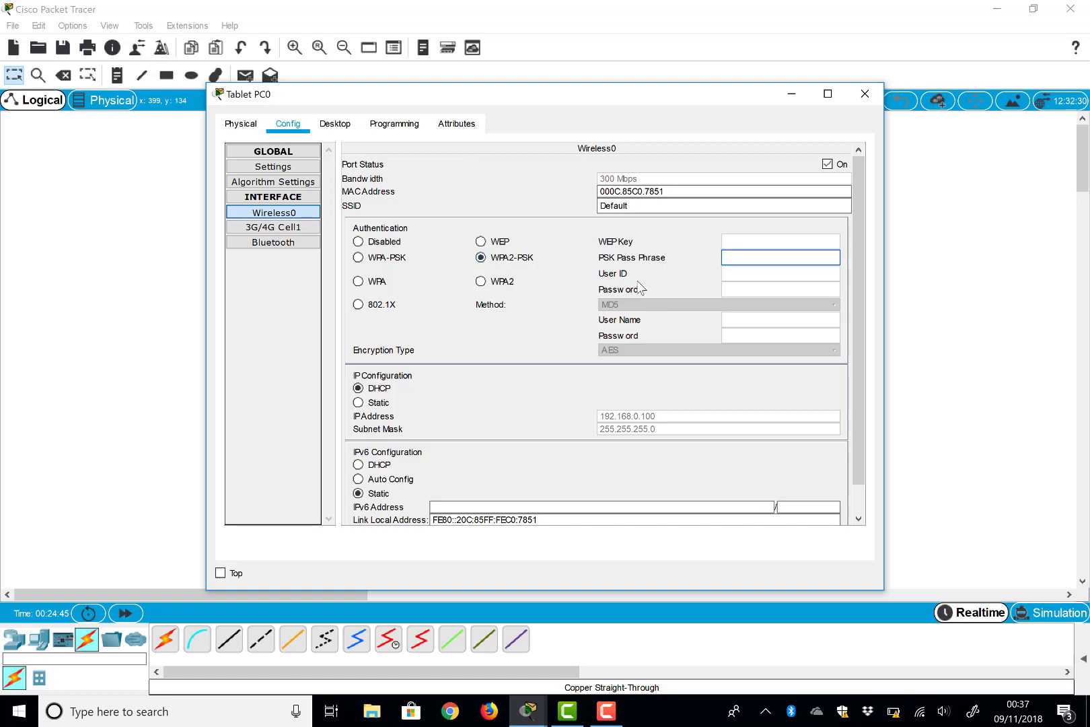
type("Cisco123")
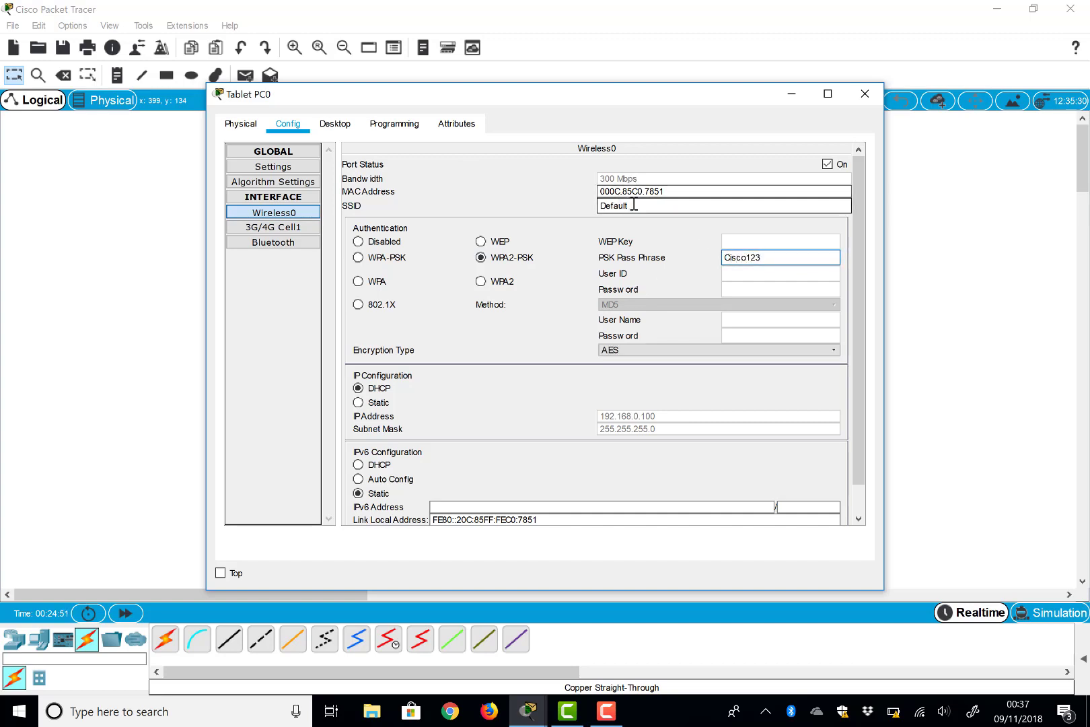
left_click_drag(633, 205, 532, 205)
type("DEMO")
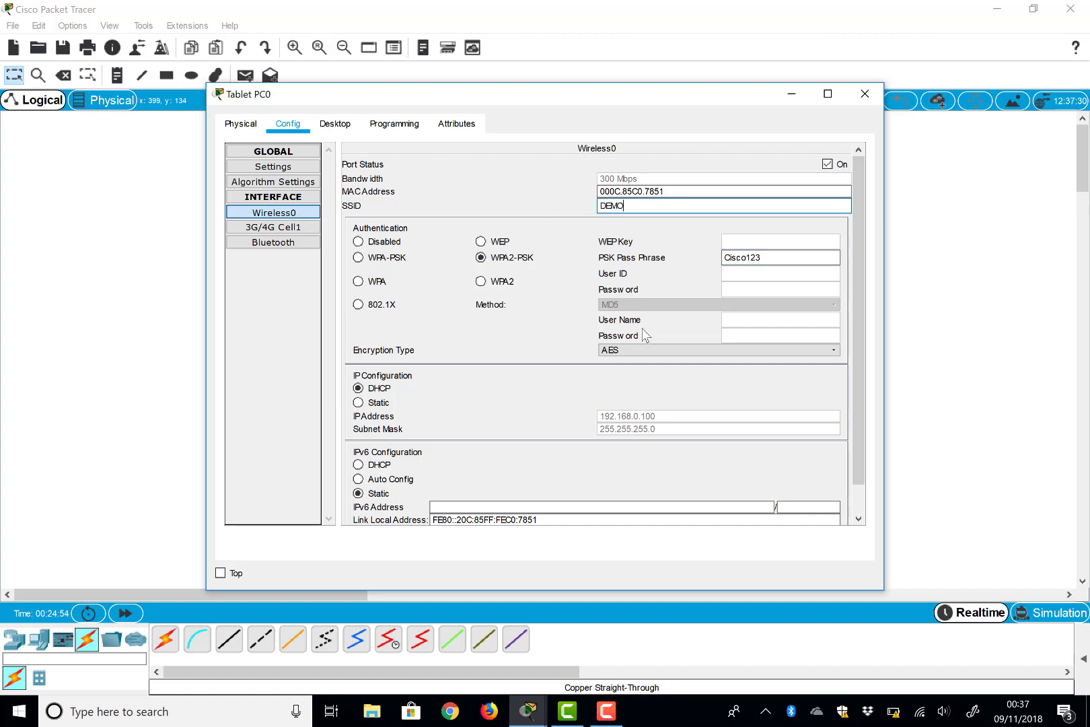
scroll(641, 330, "down", 2)
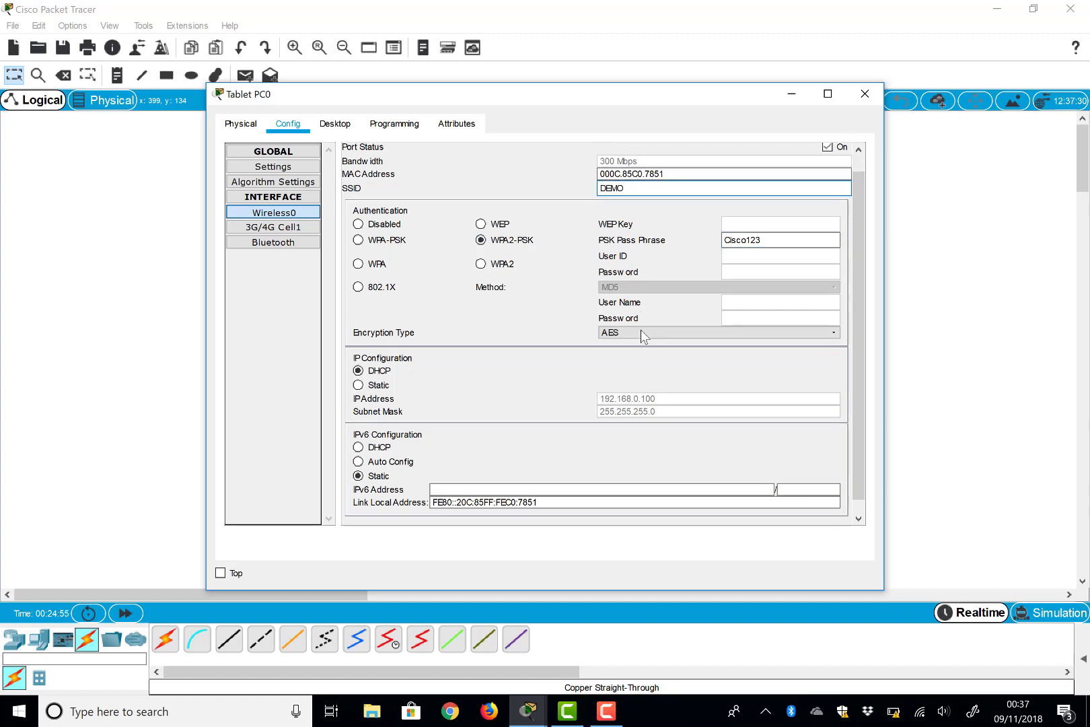
scroll(690, 472, "up", 2)
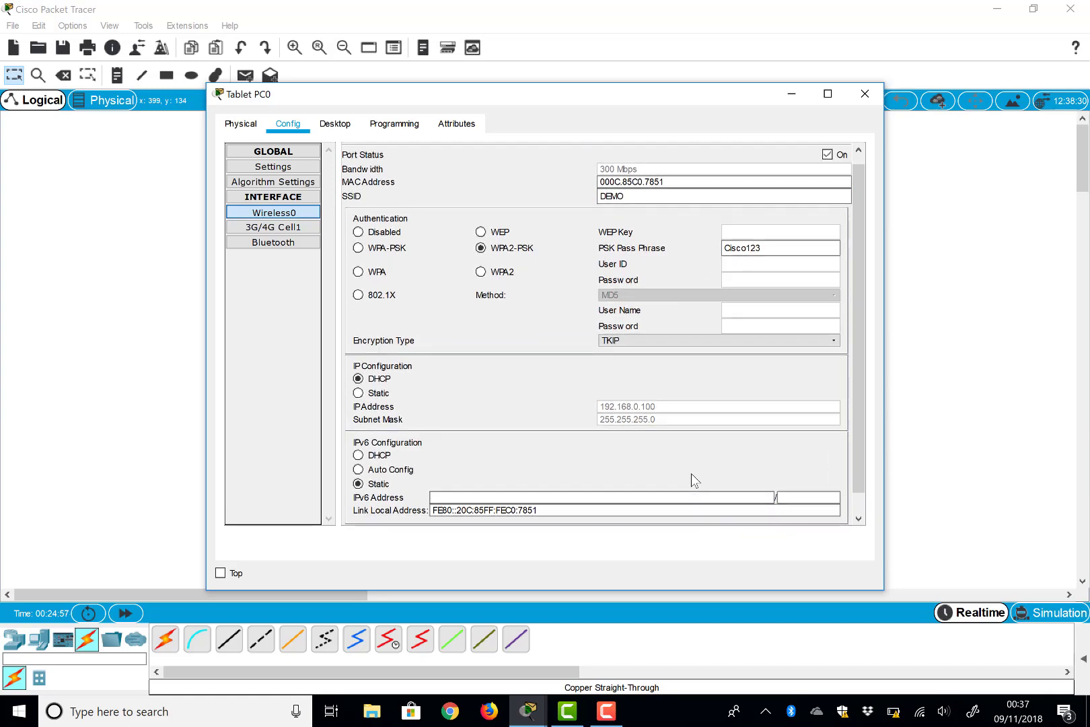
left_click_drag(673, 96, 703, 178)
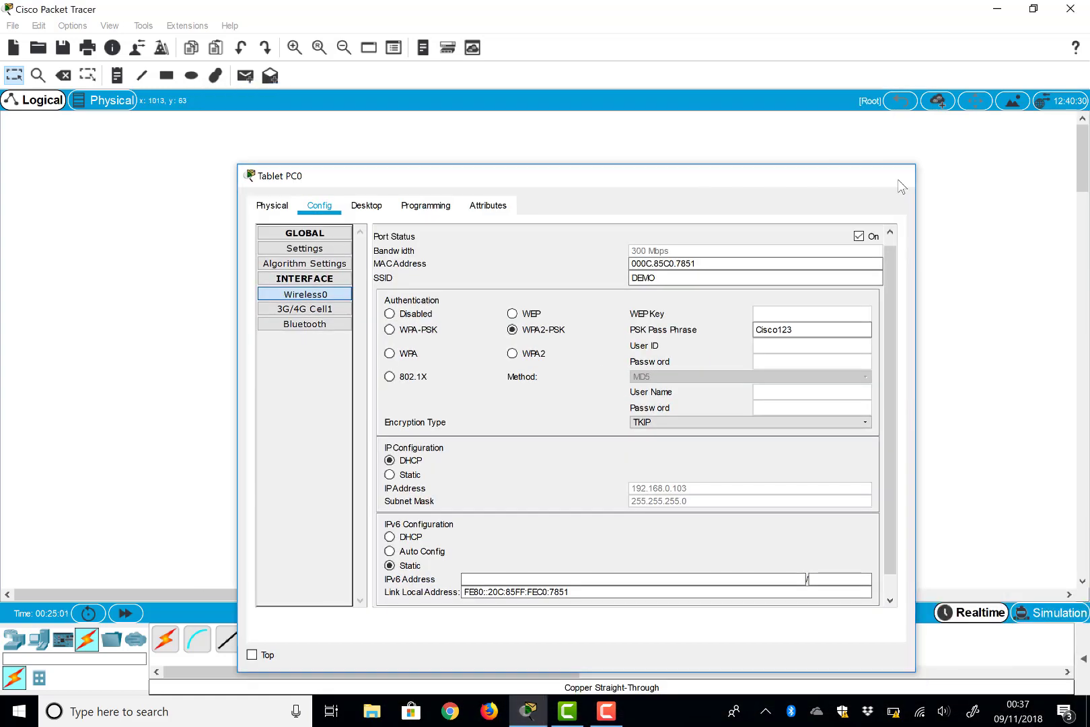
Step: Close Tablet PC0, check Wireless Router0's ports, and review PC0's Config tab before closing it
left_click(898, 179)
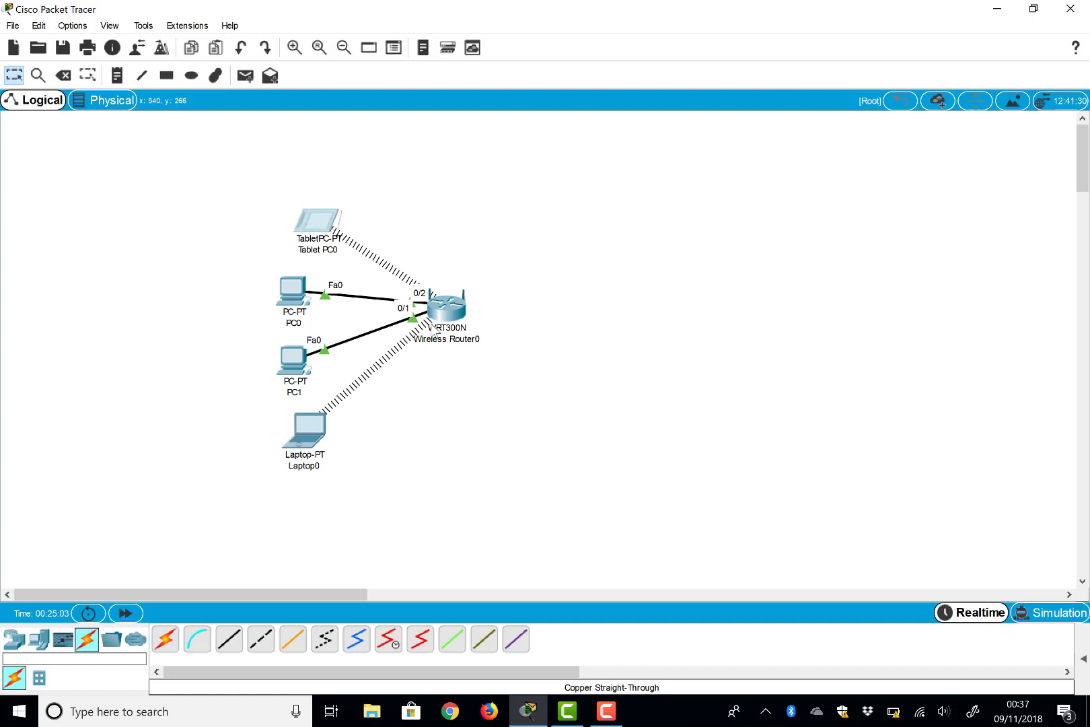
mouse_move(433, 327)
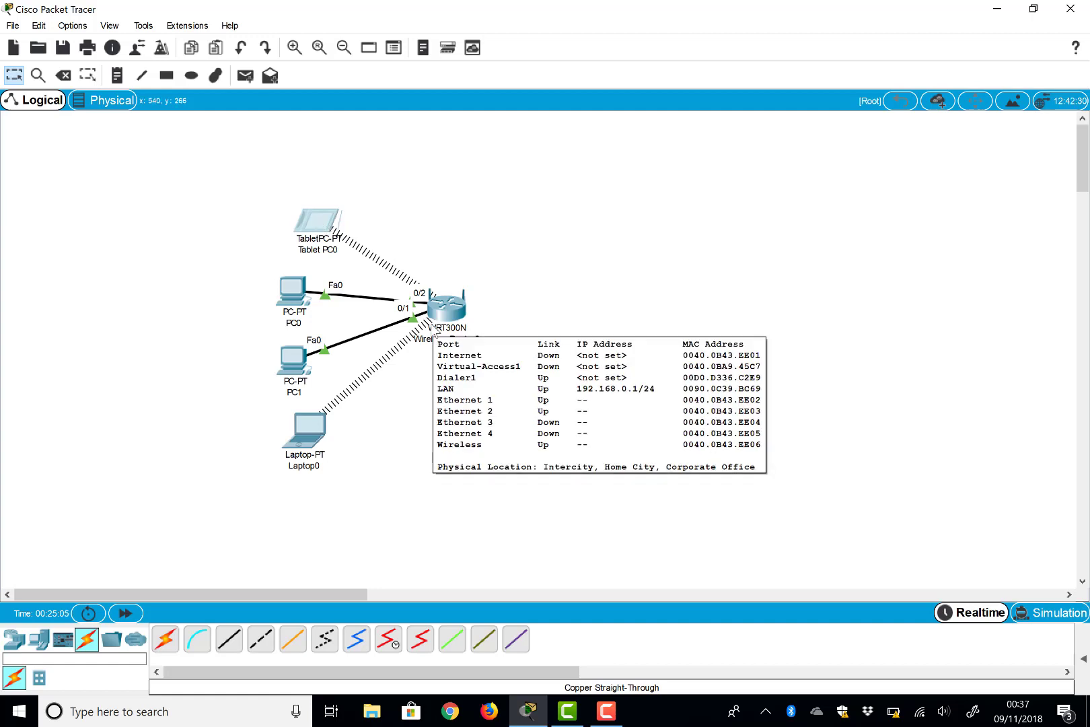
left_click(292, 291)
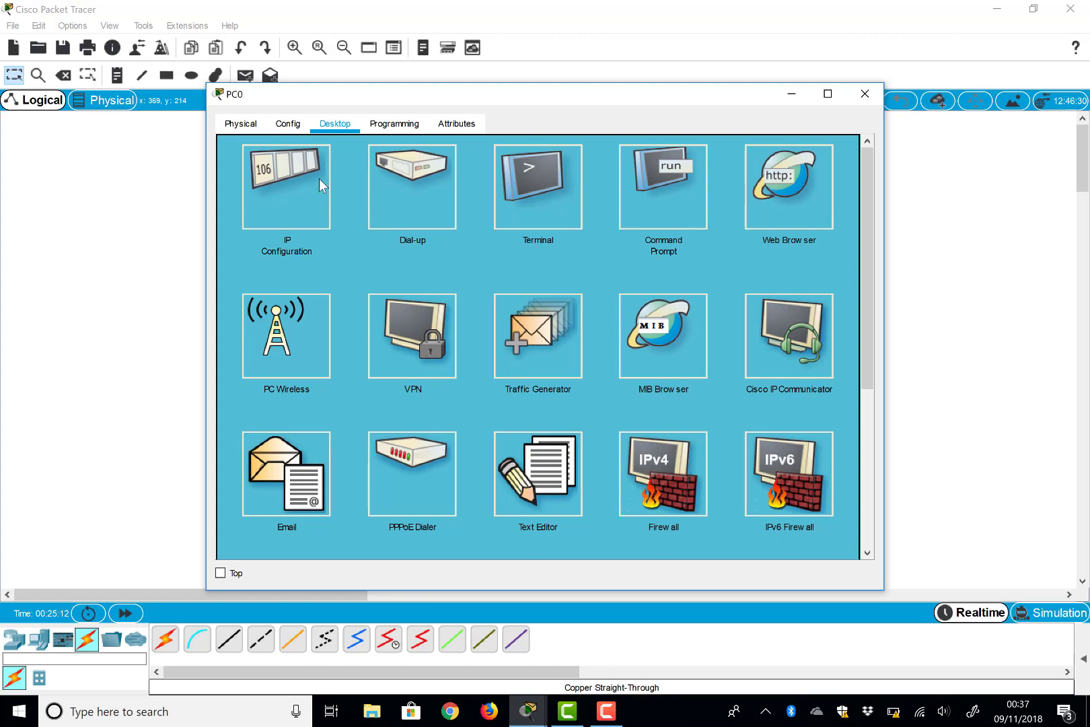
left_click(293, 128)
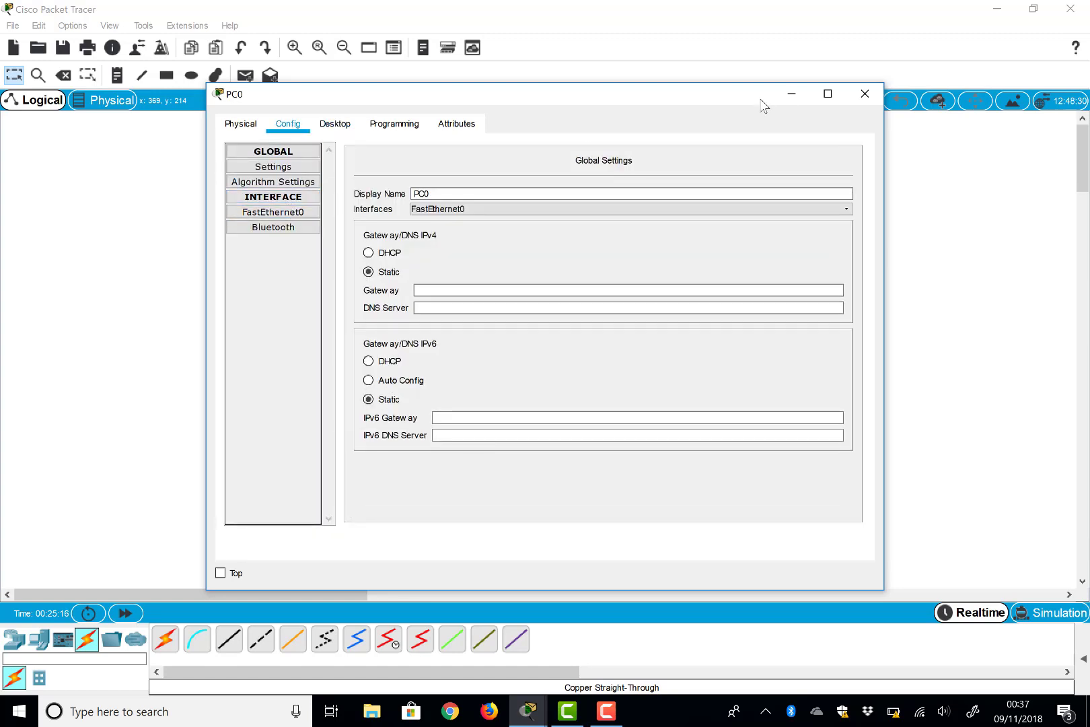
left_click(870, 95)
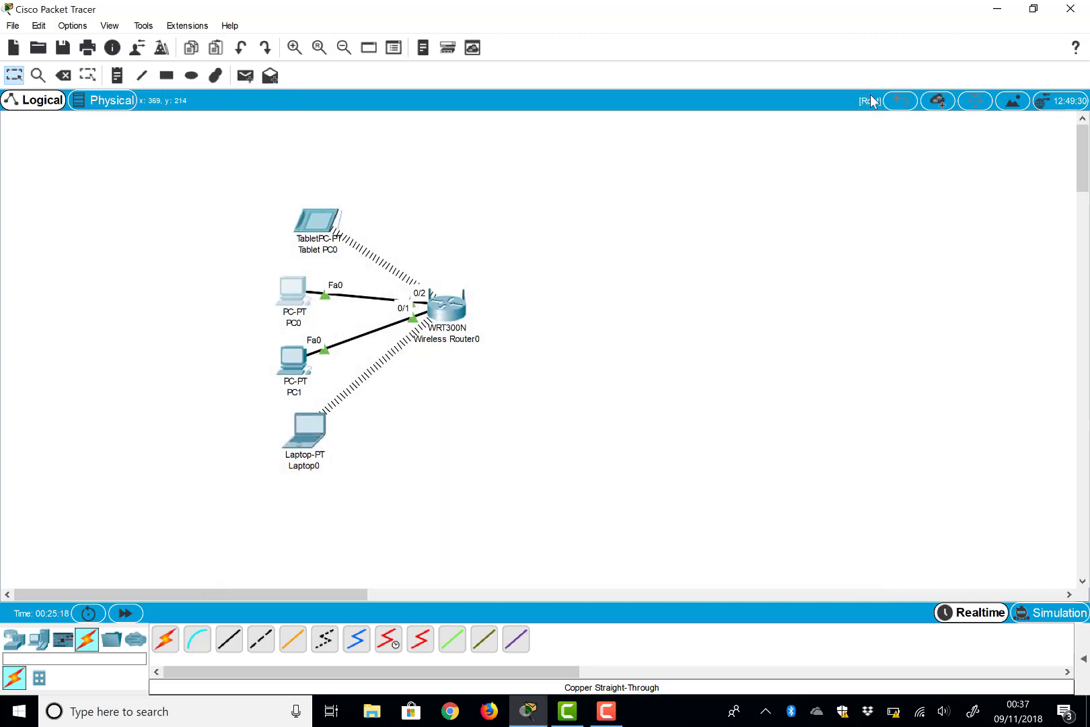